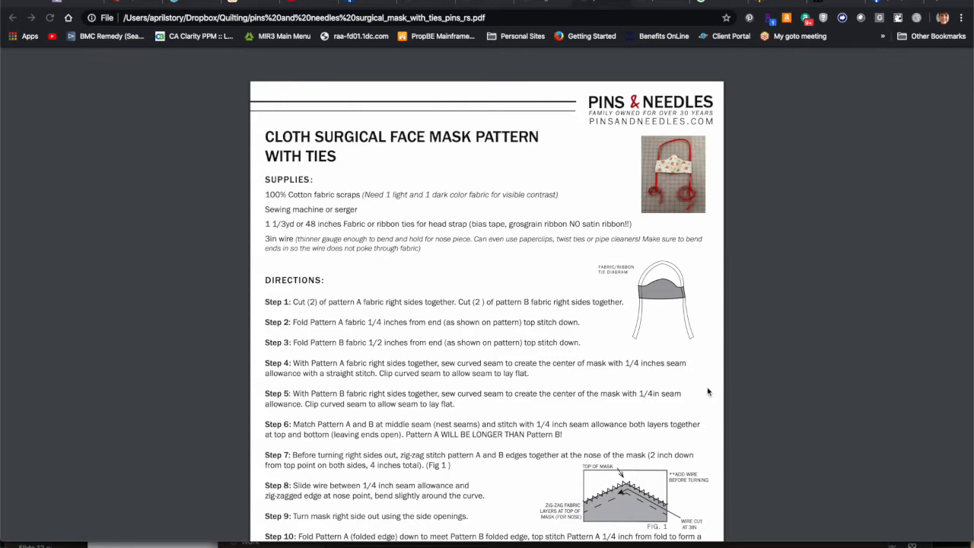
# Review the mask pattern PDF's directions and the Large Mask A front pattern page
pyautogui.scroll(-6, 776, 285)
pyautogui.scroll(-3, 776, 286)
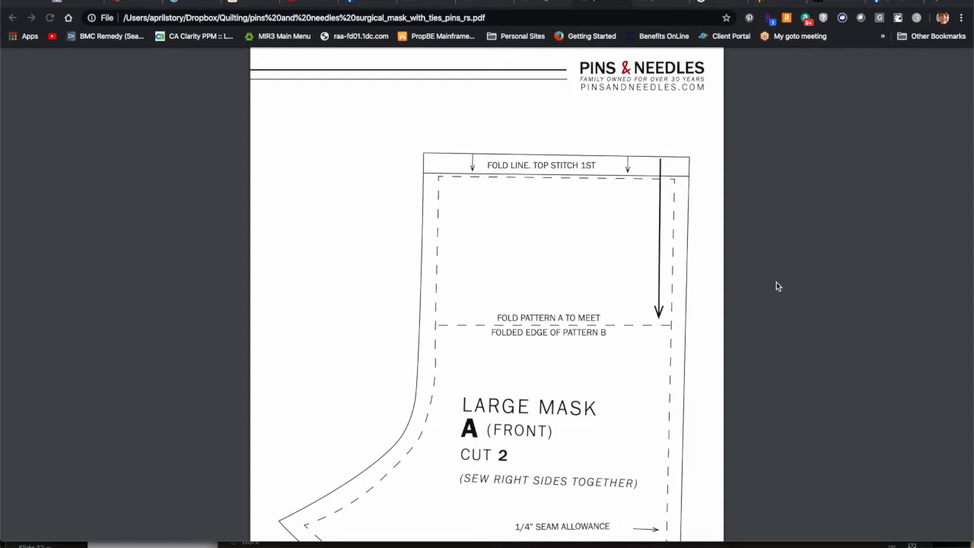
pyautogui.scroll(-3, 777, 286)
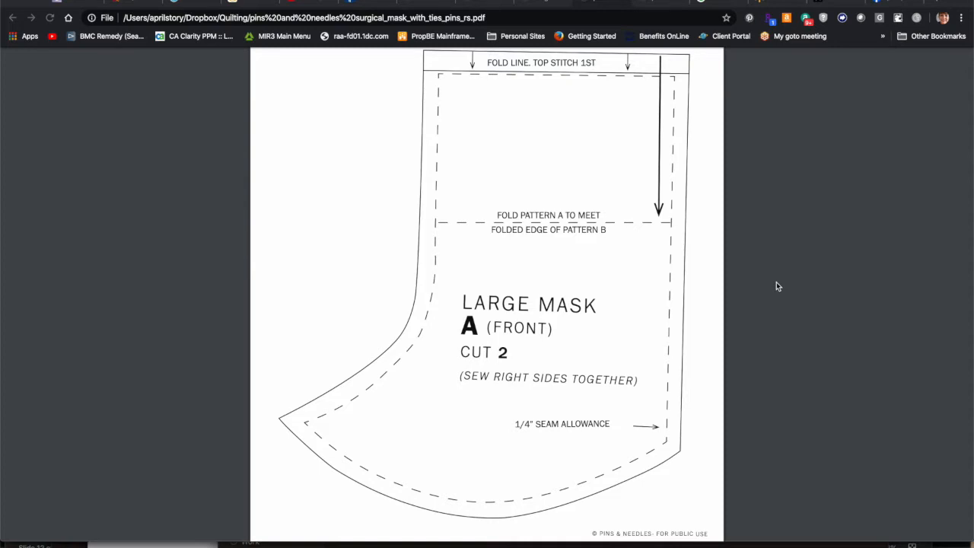
pyautogui.scroll(2, 776, 286)
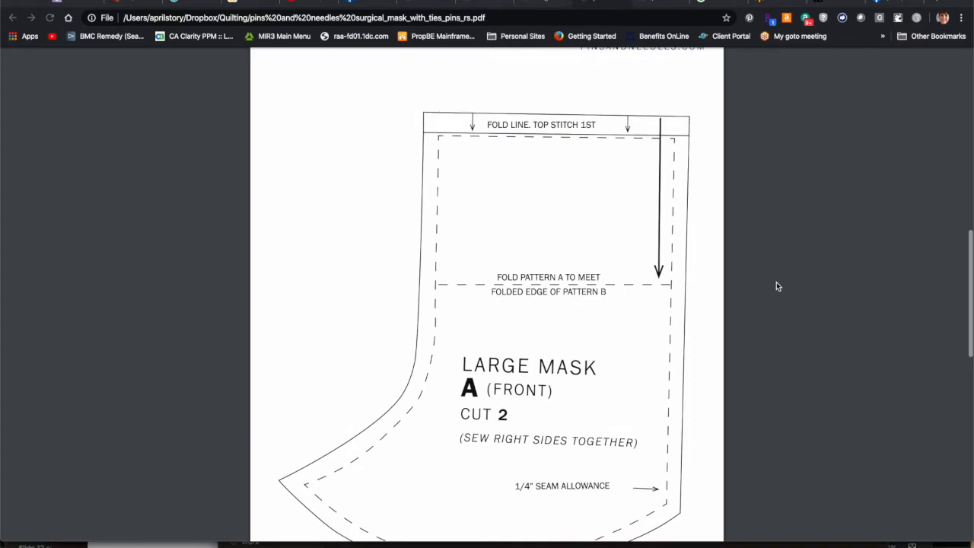
pyautogui.moveTo(817, 66)
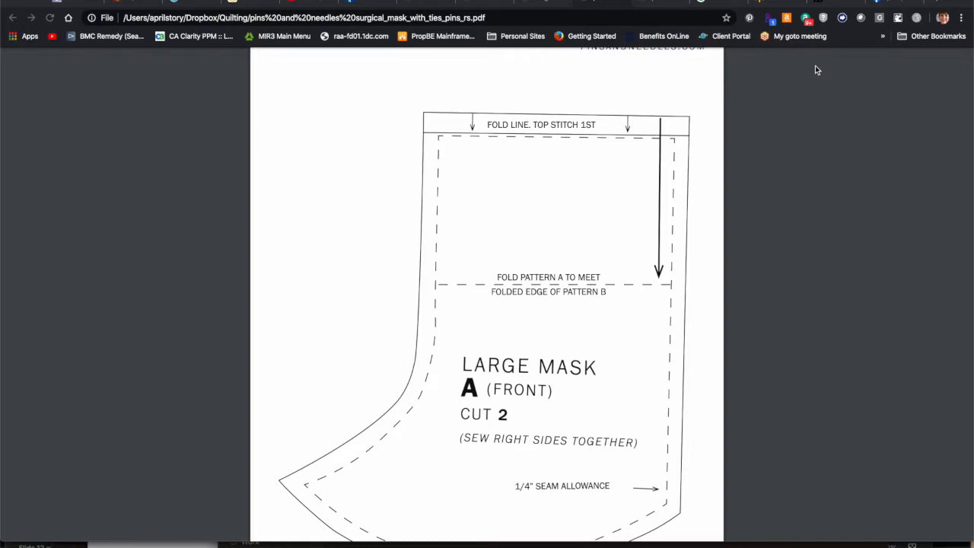
pyautogui.scroll(1, 815, 66)
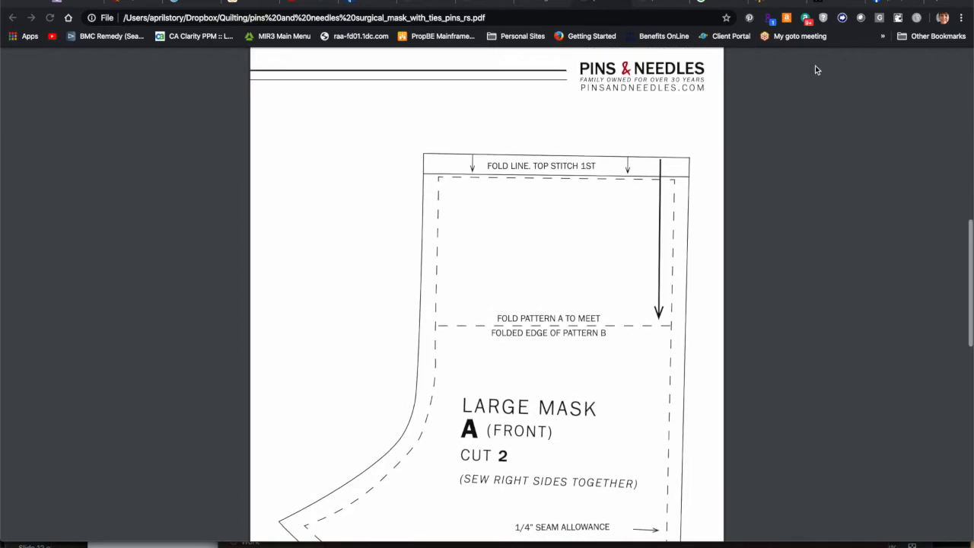
pyautogui.scroll(4, 819, 62)
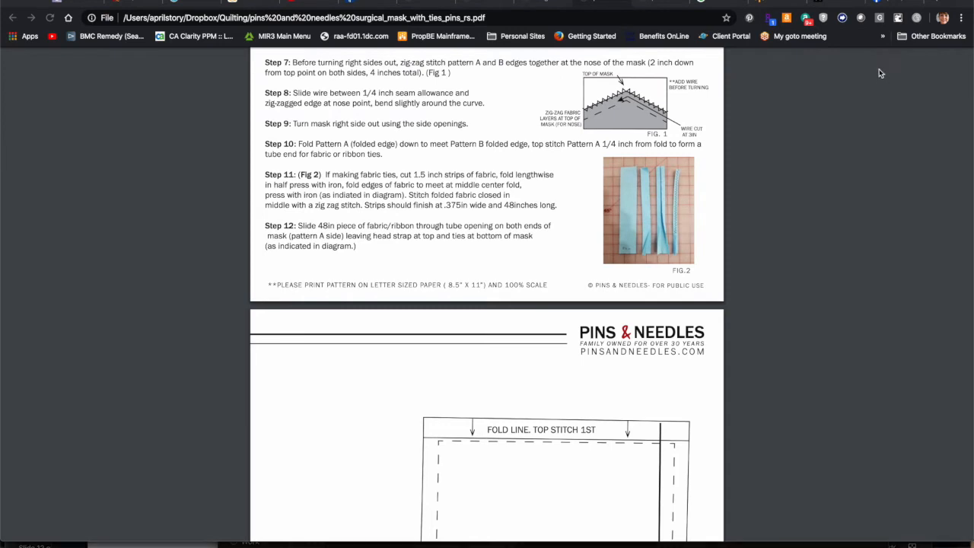
pyautogui.click(886, 63)
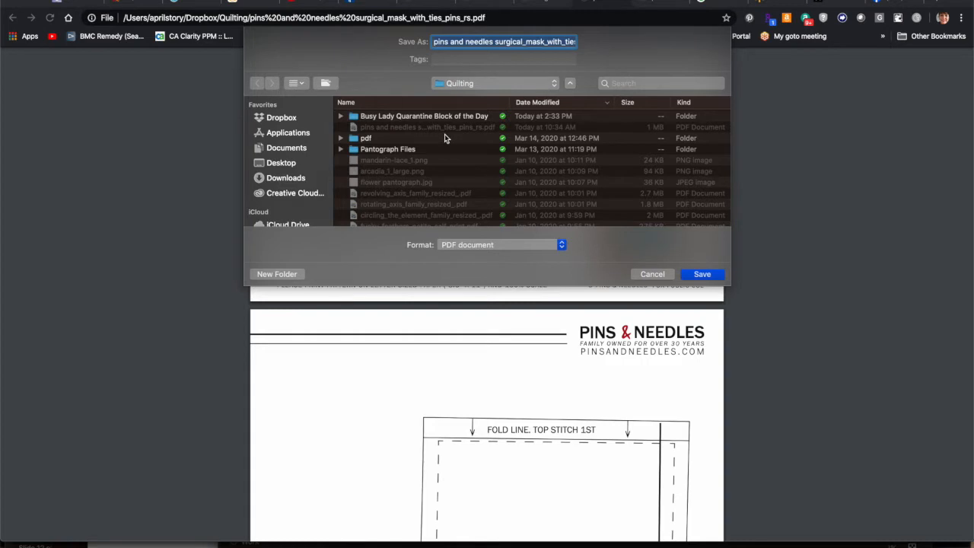
pyautogui.click(701, 275)
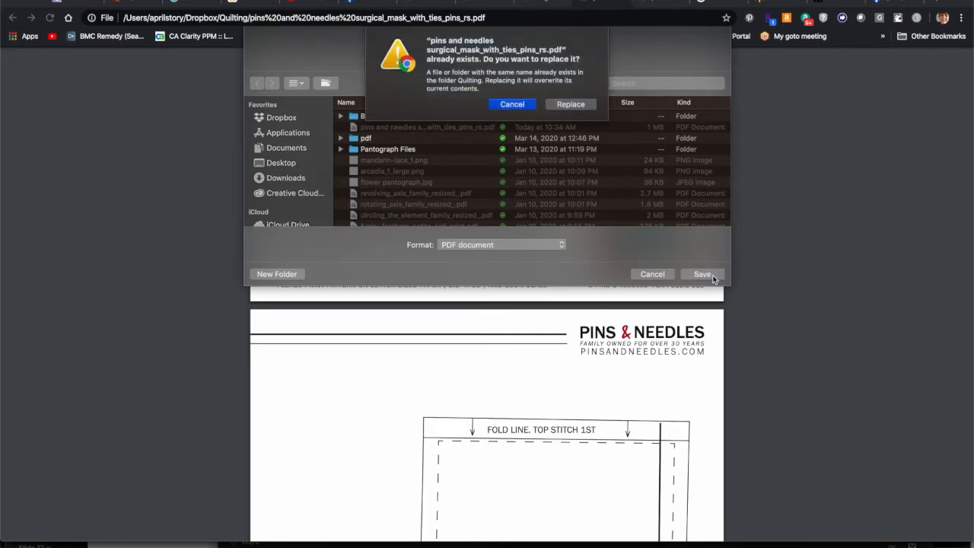
pyautogui.click(523, 106)
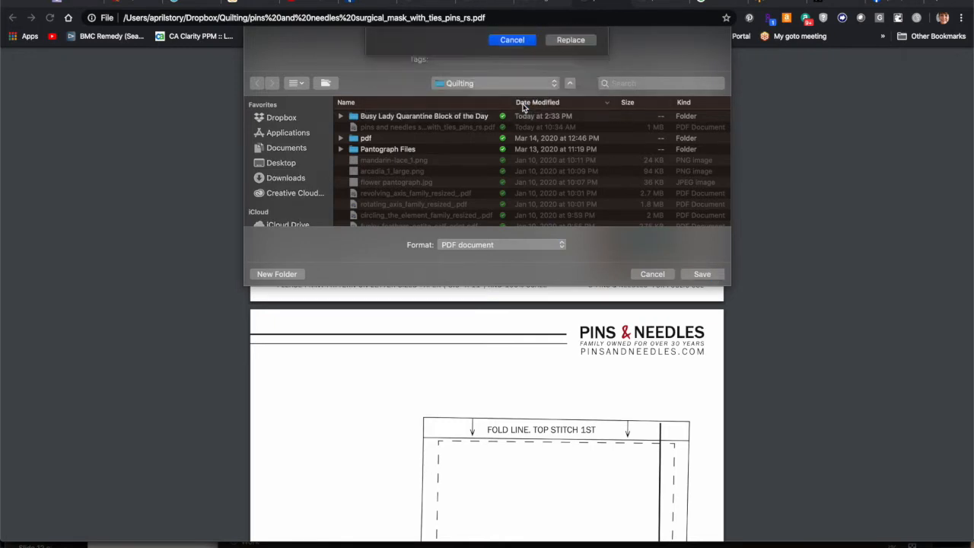
pyautogui.click(650, 274)
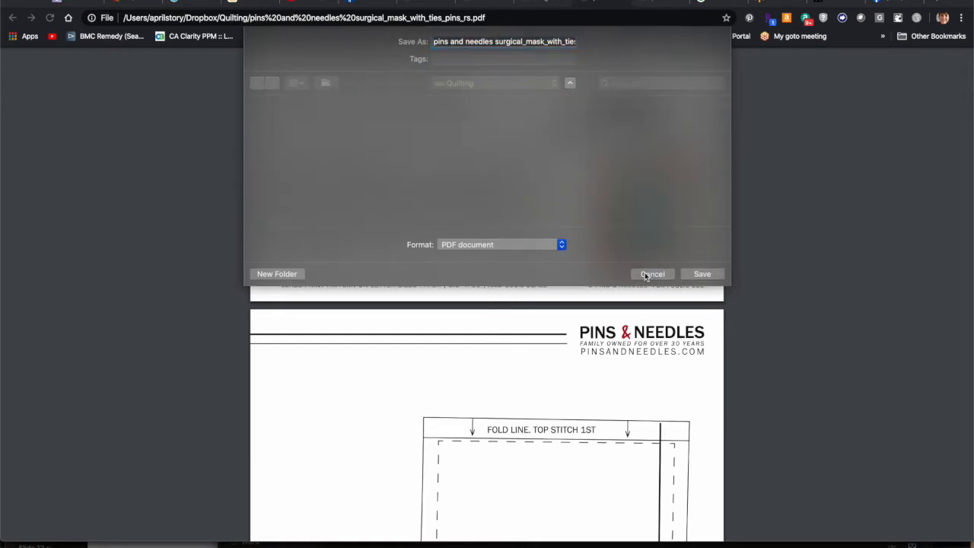
# Switch to Finder and open pins and needles surgical_mask_with_ties_pins_rs.pdf from the Quilting folder in Dropbox
pyautogui.moveTo(133, 545)
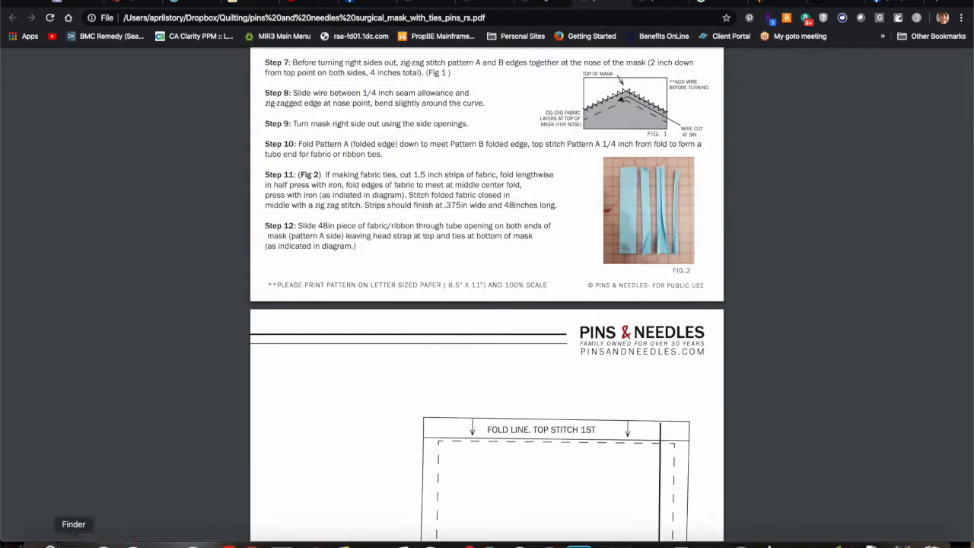
pyautogui.click(74, 543)
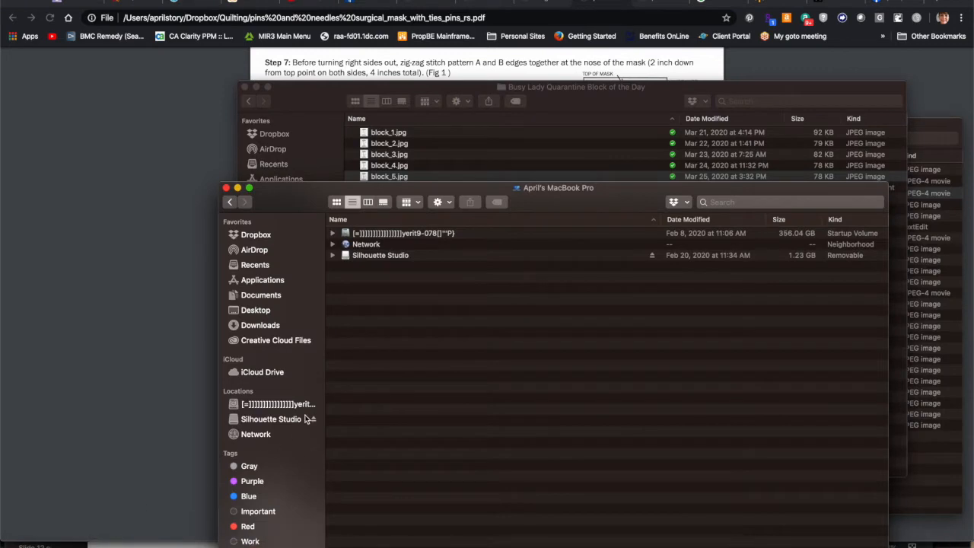
pyautogui.click(253, 236)
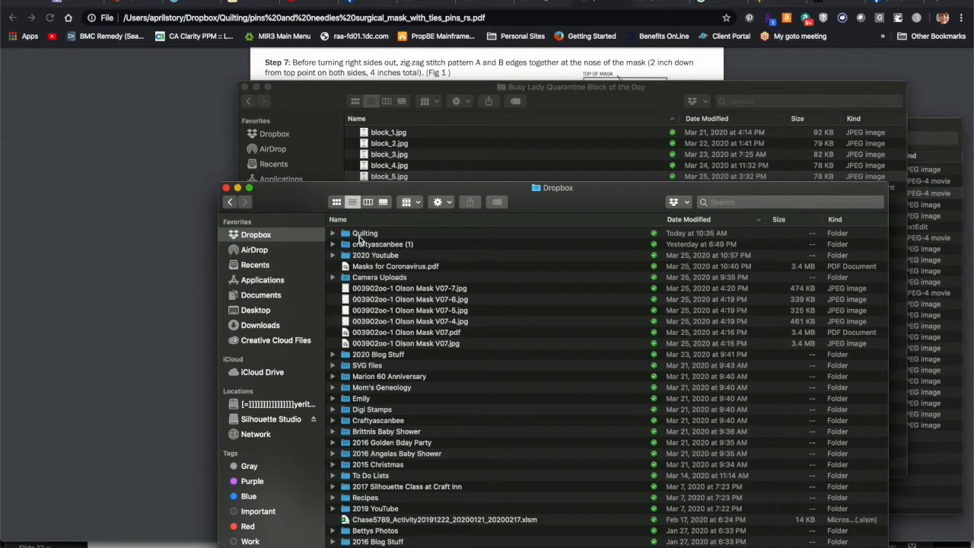
pyautogui.click(362, 238)
pyautogui.doubleClick(362, 235)
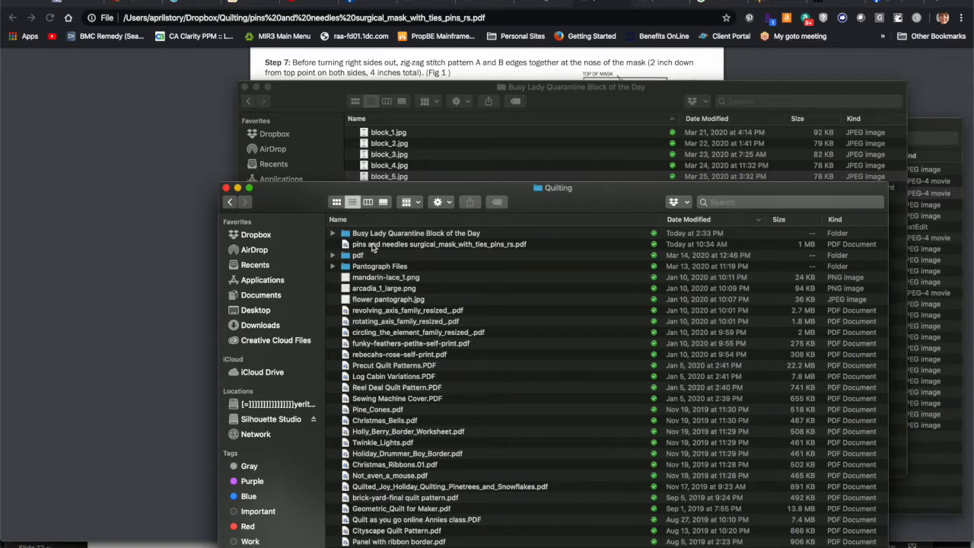
pyautogui.doubleClick(373, 245)
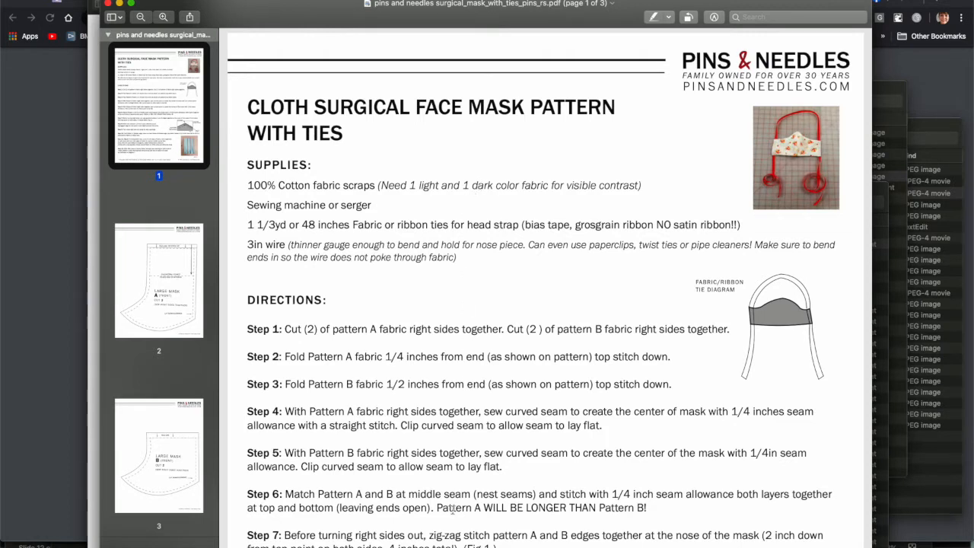
# Switch to Photoshop and open pins and needles surgical_mask_with_ties_pins_rs.pdf from Dropbox's Quilting folder for import
pyautogui.moveTo(472, 542)
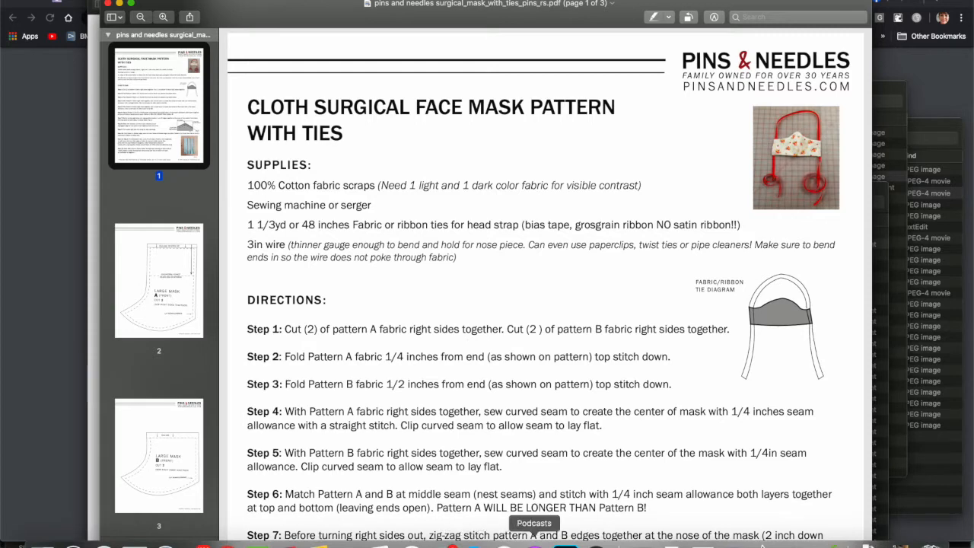
pyautogui.click(565, 544)
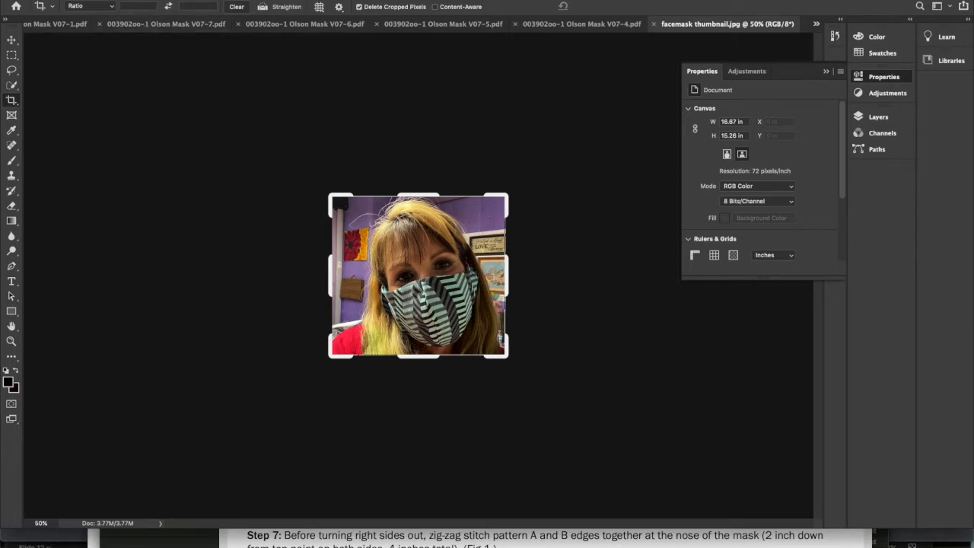
pyautogui.click(90, 0)
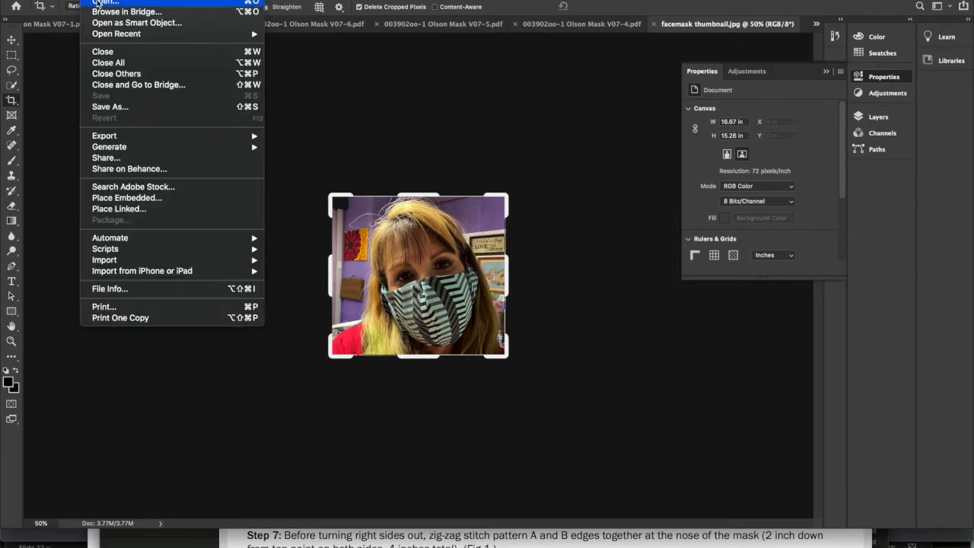
pyautogui.click(99, 3)
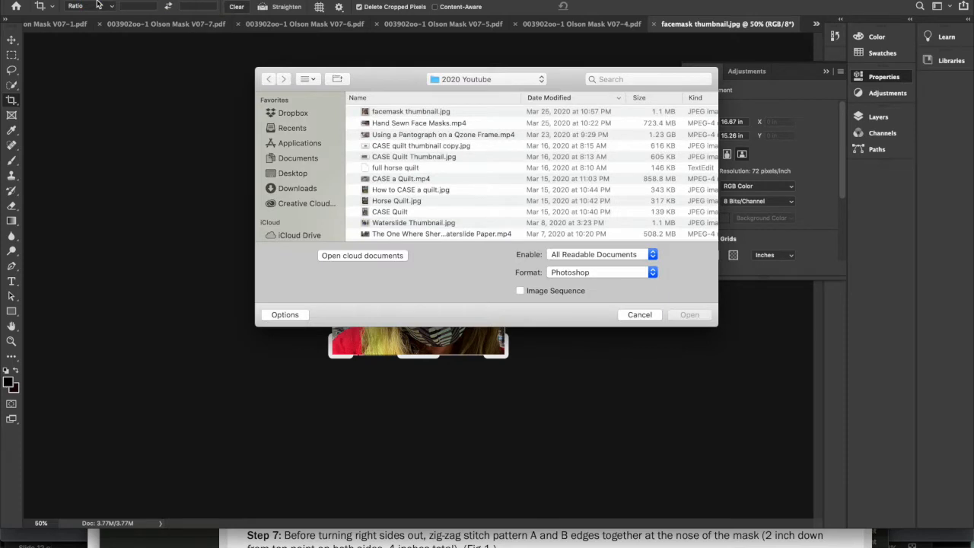
pyautogui.click(303, 115)
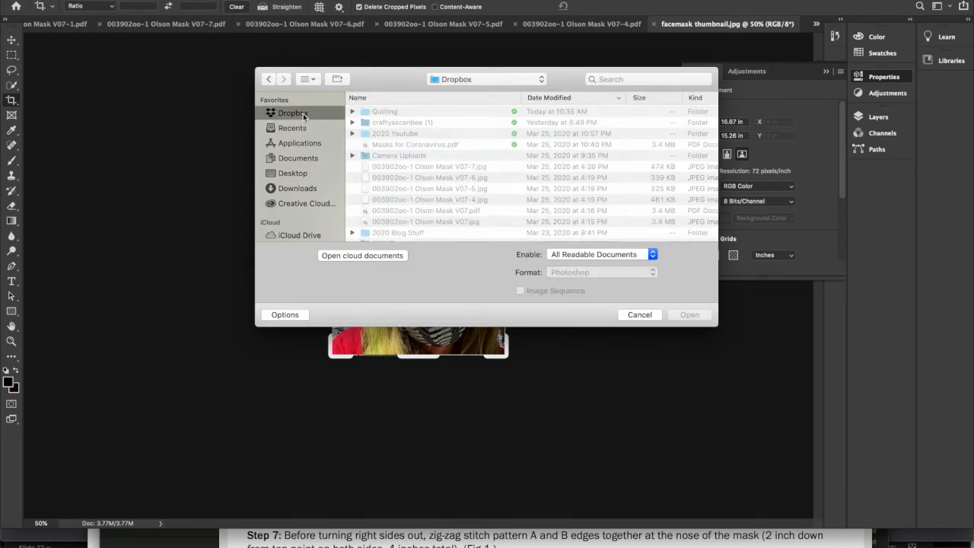
pyautogui.doubleClick(393, 113)
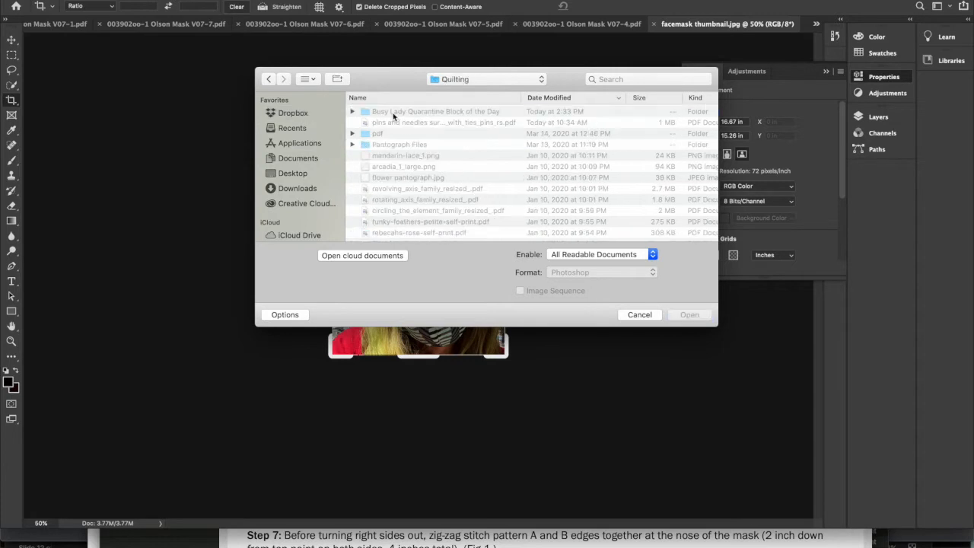
pyautogui.doubleClick(395, 122)
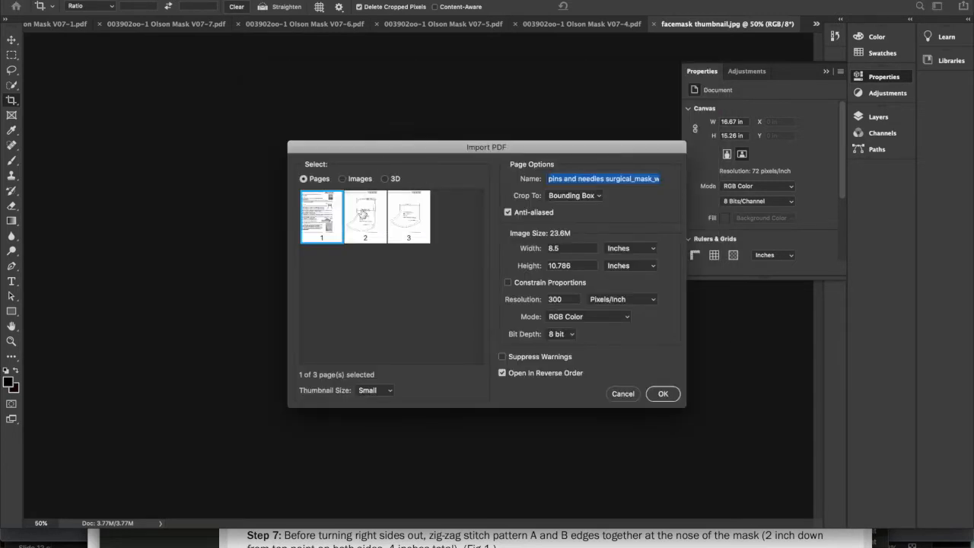
# Import pages 2 and 3 of the PDF at 300 pixels/inch in RGB Color
pyautogui.click(363, 216)
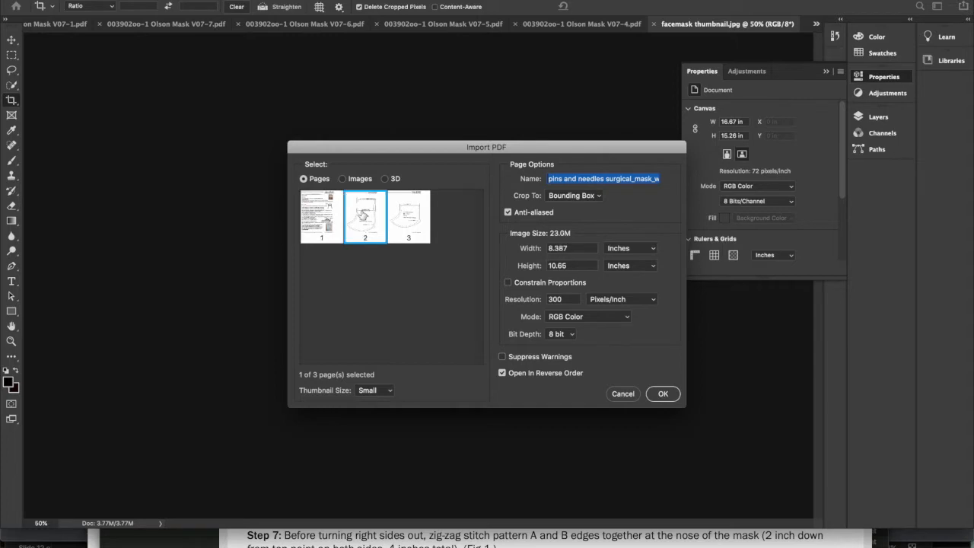
pyautogui.keyDown('shift'); pyautogui.click(404, 214); pyautogui.keyUp('shift')
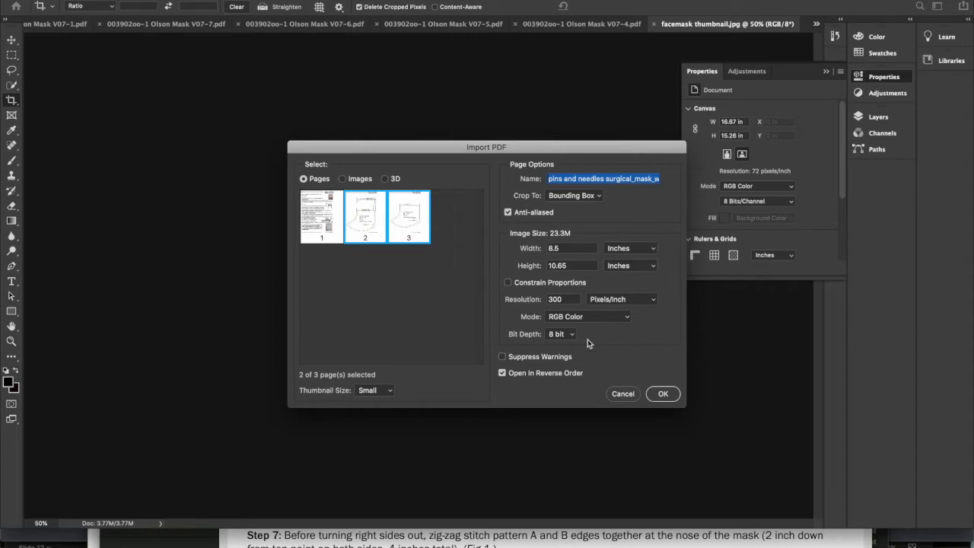
pyautogui.click(663, 393)
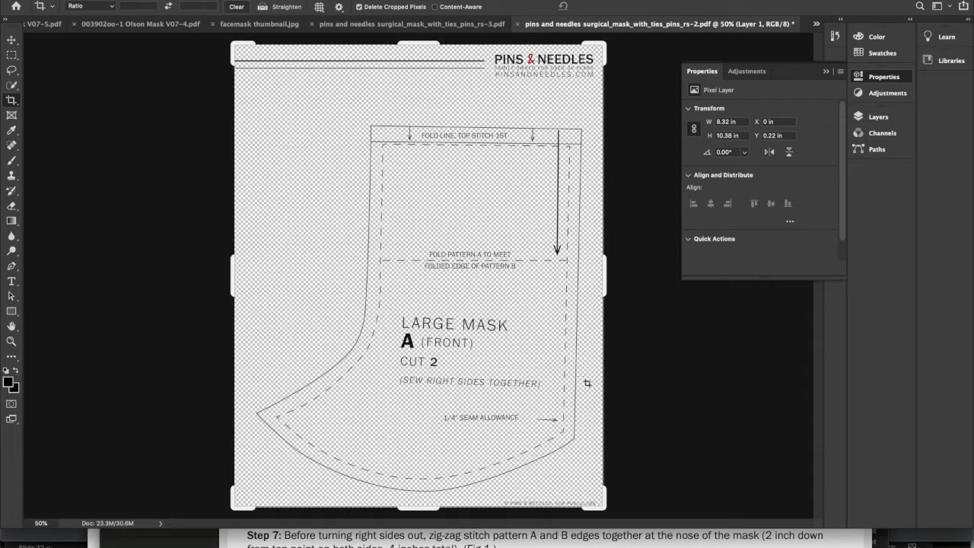
# Leave cropping by switching to the Move tool, and collapse the Properties panel to clear the canvas
pyautogui.click(142, 286)
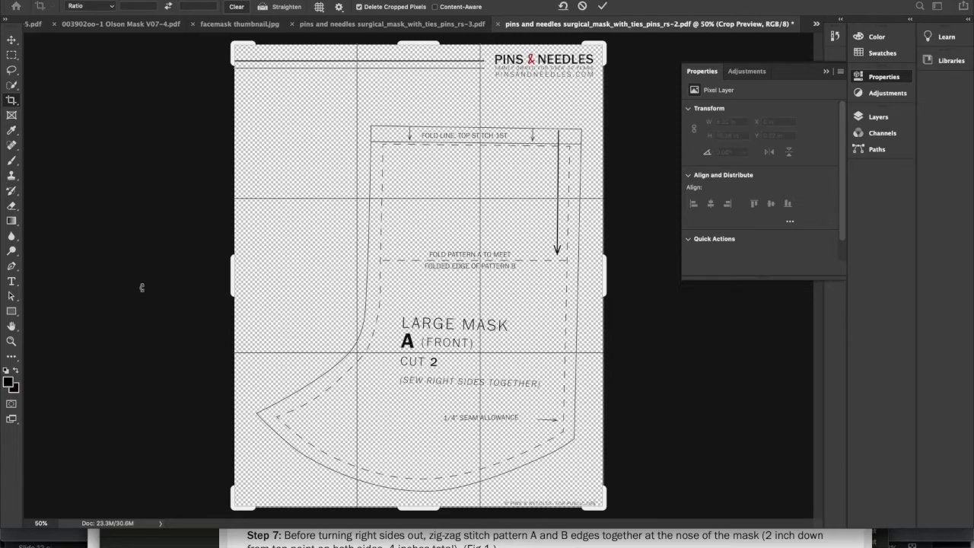
pyautogui.click(12, 44)
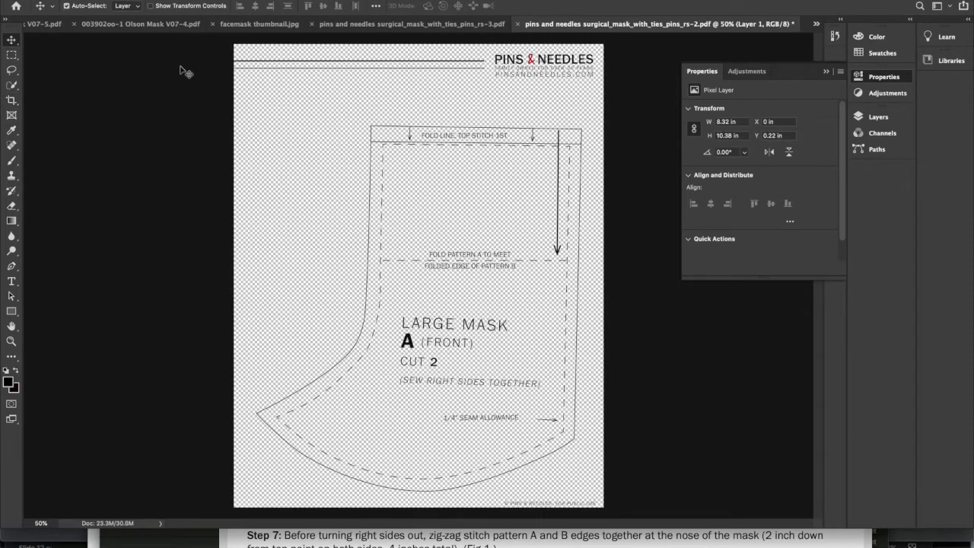
pyautogui.click(828, 74)
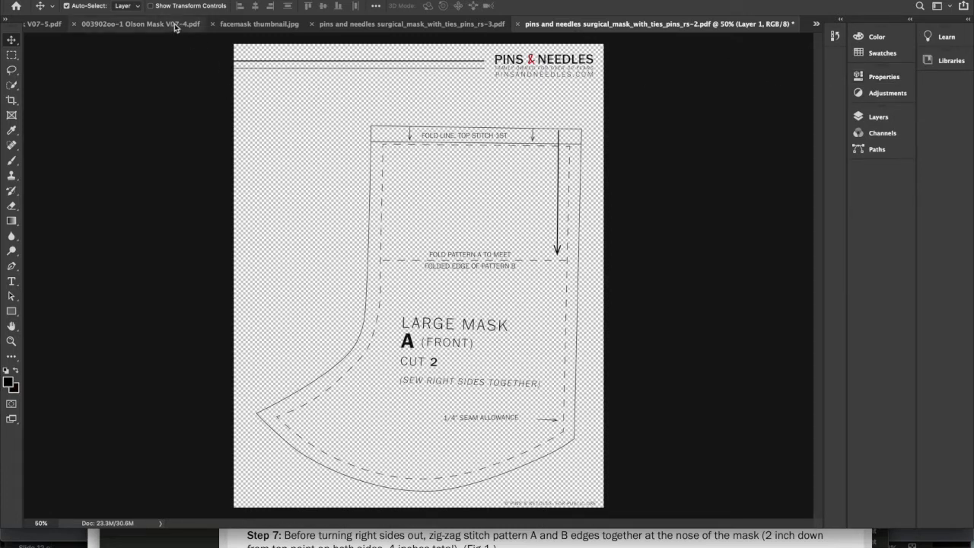
# Save the Large Mask A page on the computer in the Quilting folder as JPEG "Large Mask A Front" at Maximum quality 12
pyautogui.click(97, 2)
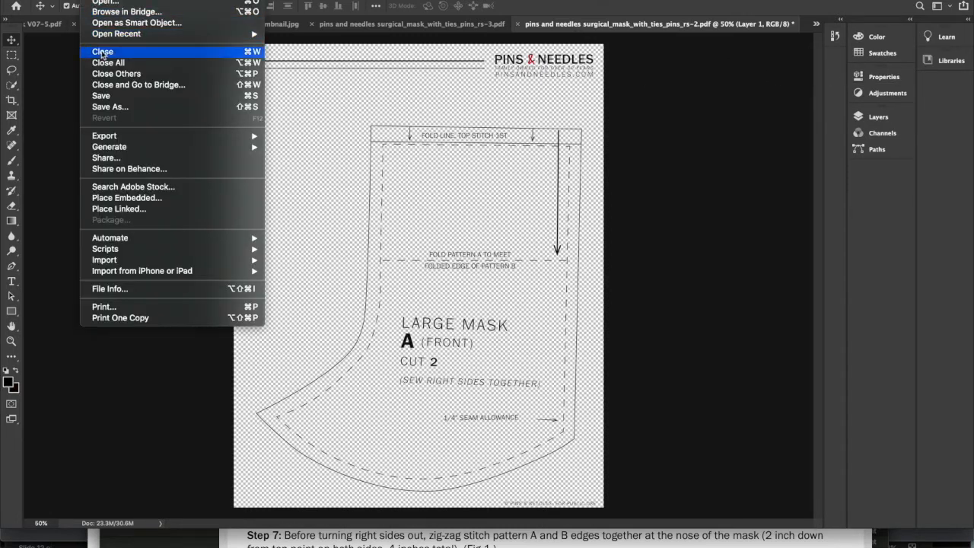
pyautogui.click(106, 107)
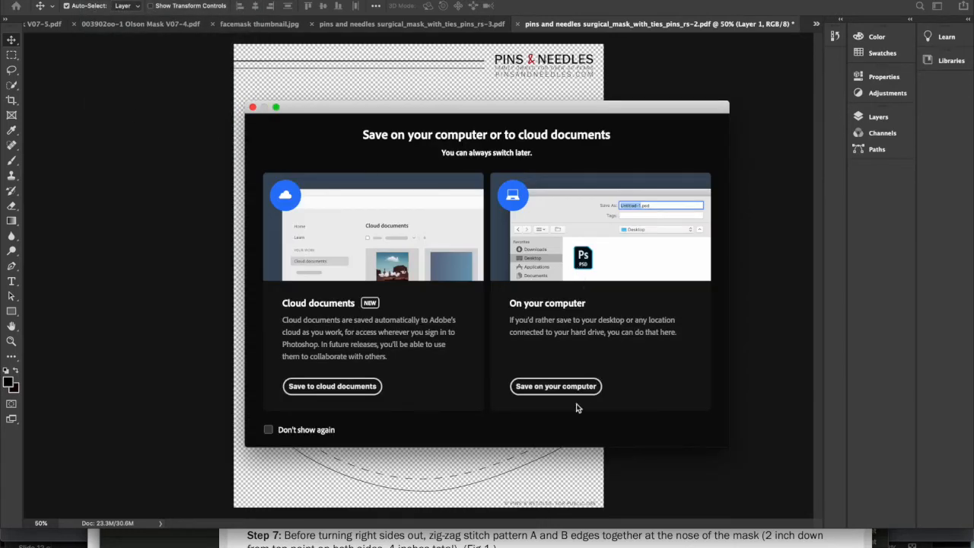
pyautogui.click(556, 386)
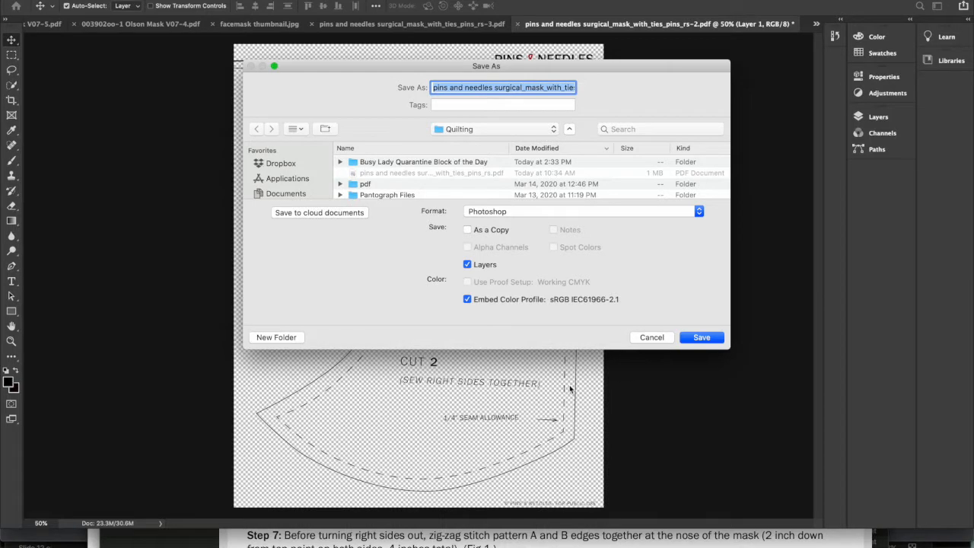
pyautogui.moveTo(567, 73); pyautogui.dragTo(536, 96)
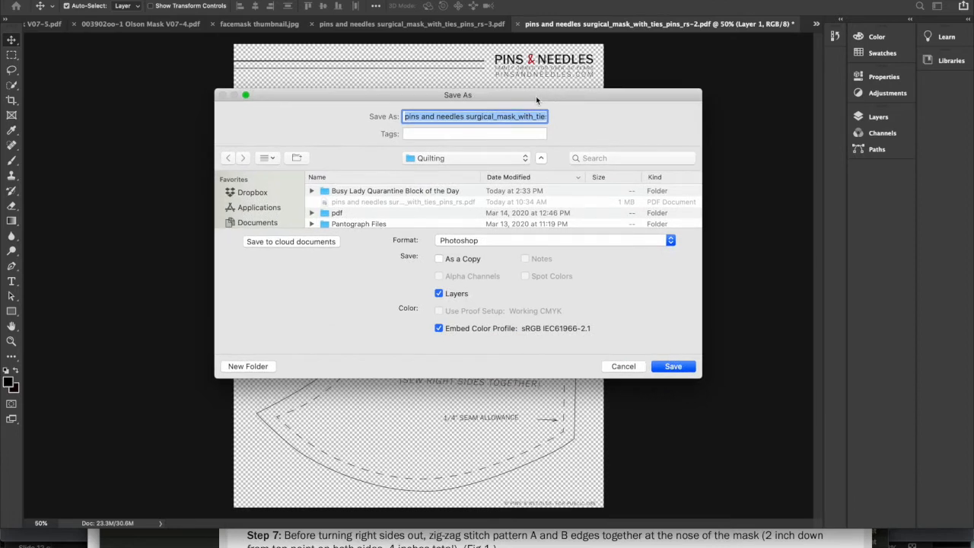
pyautogui.write('Large Mask A Front')
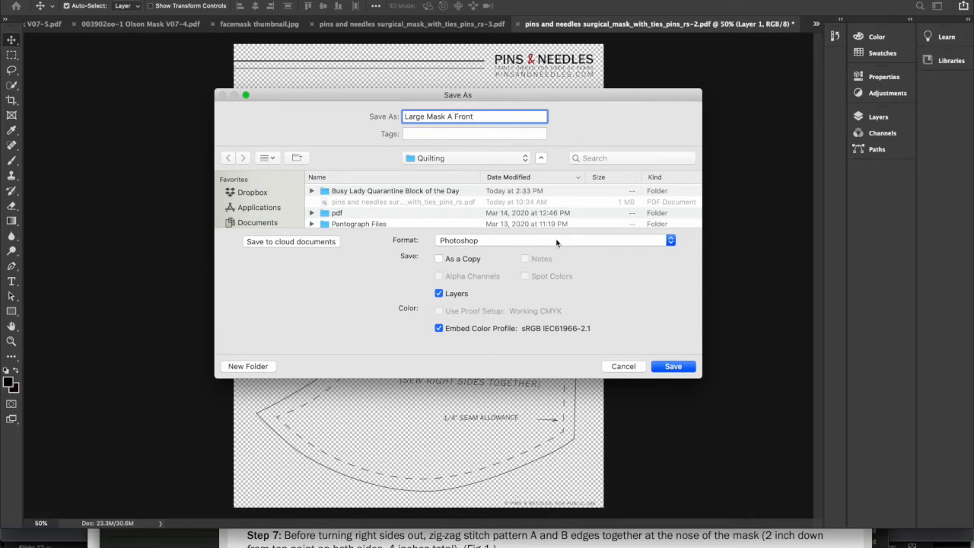
pyautogui.click(670, 241)
pyautogui.click(509, 312)
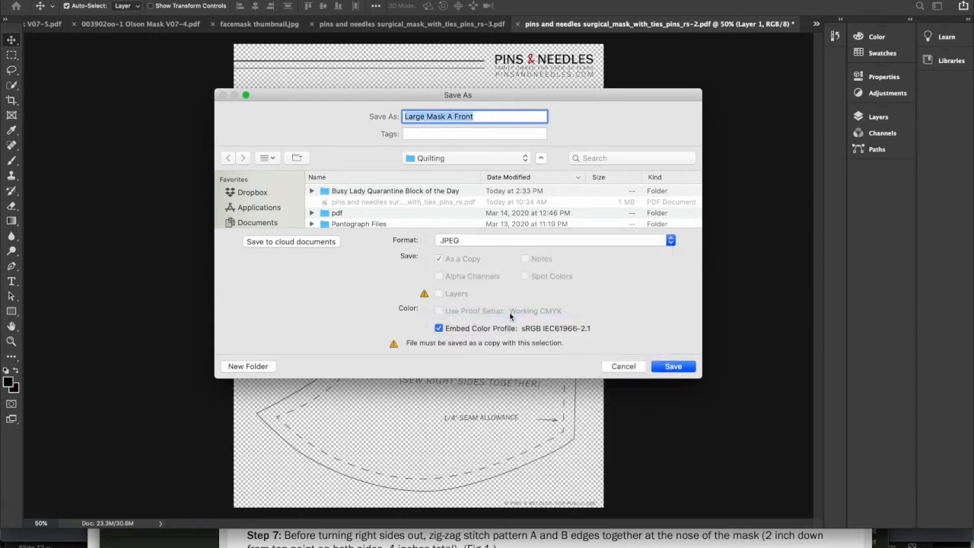
pyautogui.click(673, 367)
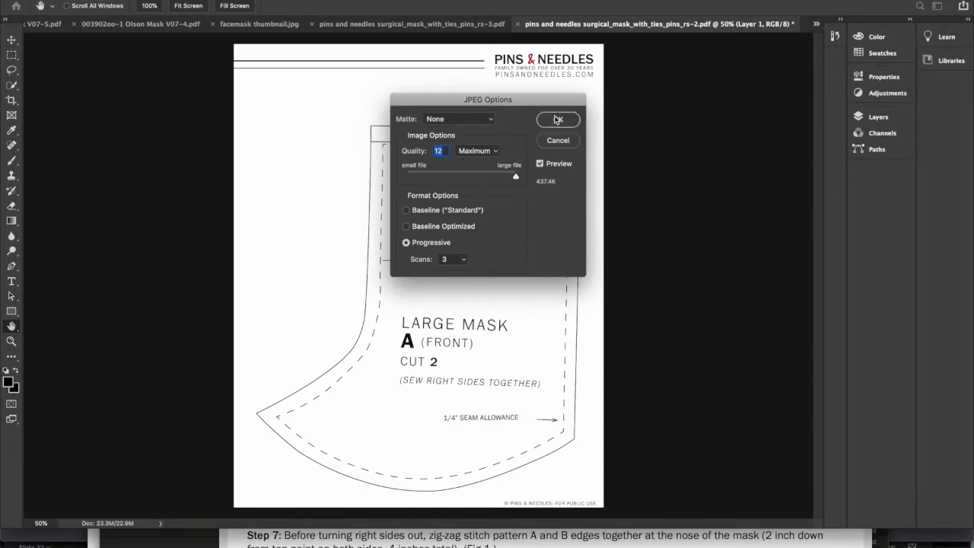
pyautogui.click(556, 120)
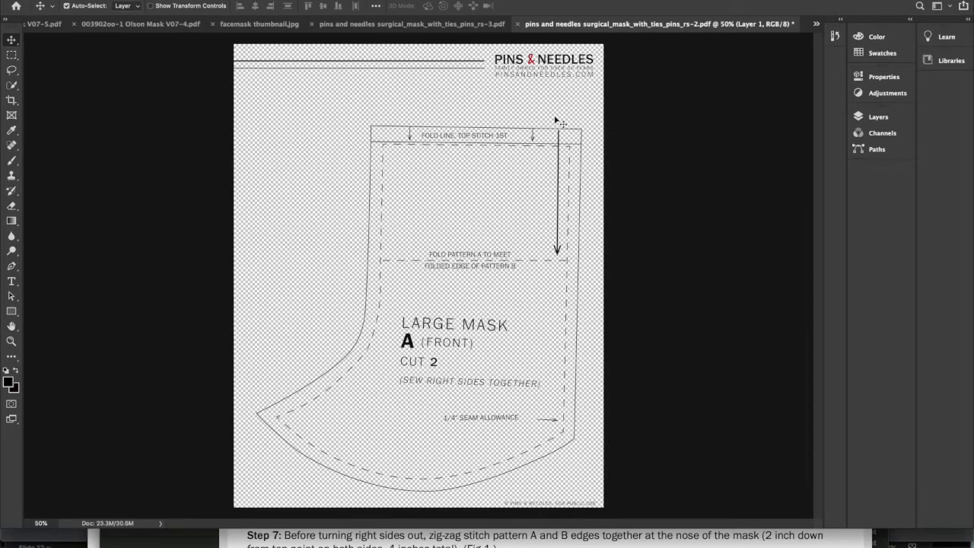
# Save the Large Mask B page on the computer in the Quilting folder as JPEG "Large Mask B" at Maximum quality 12
pyautogui.click(445, 25)
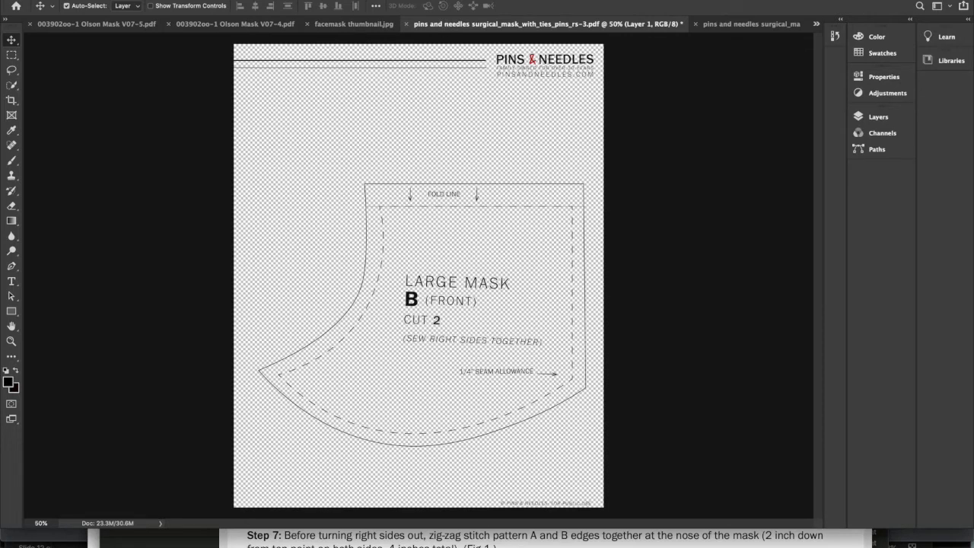
pyautogui.click(90, 1)
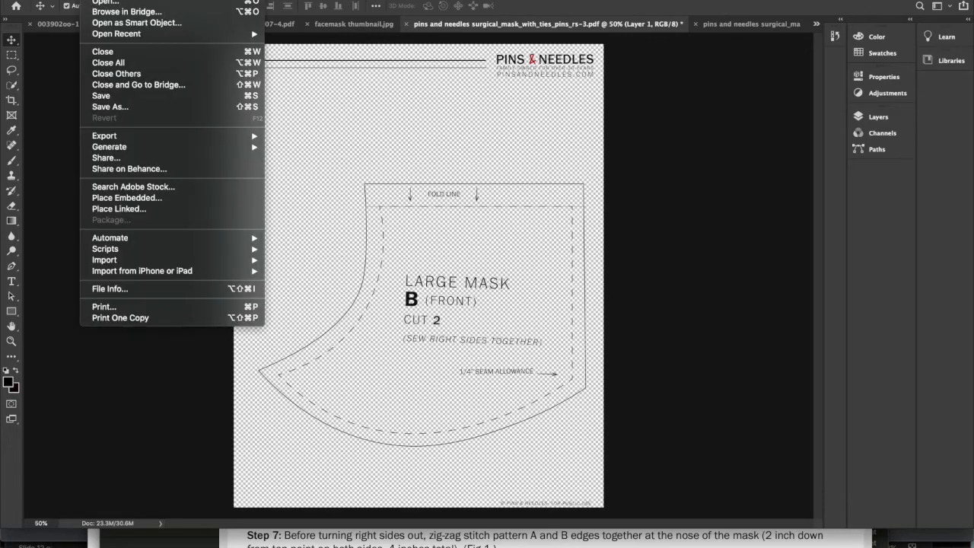
pyautogui.click(112, 108)
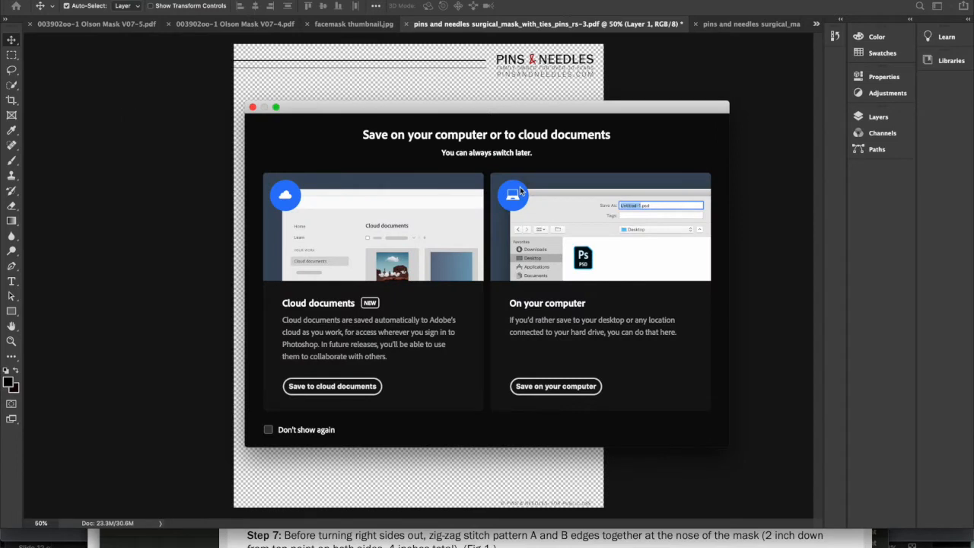
pyautogui.click(556, 387)
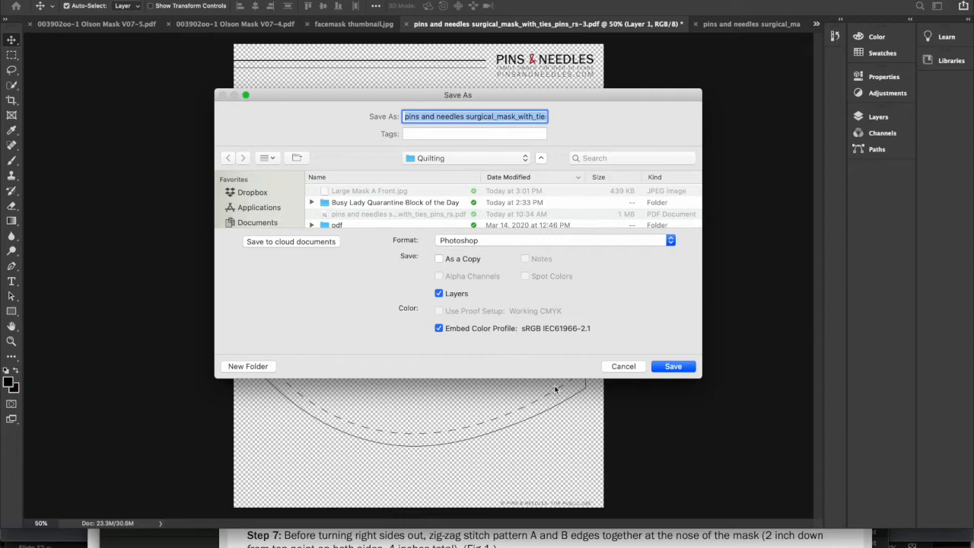
pyautogui.moveTo(616, 98); pyautogui.dragTo(614, 68)
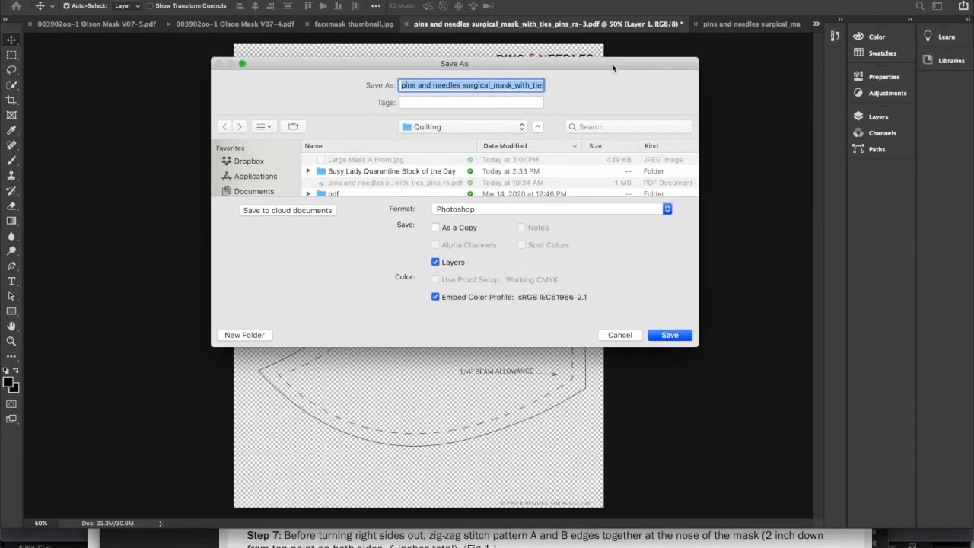
pyautogui.write('Large ')
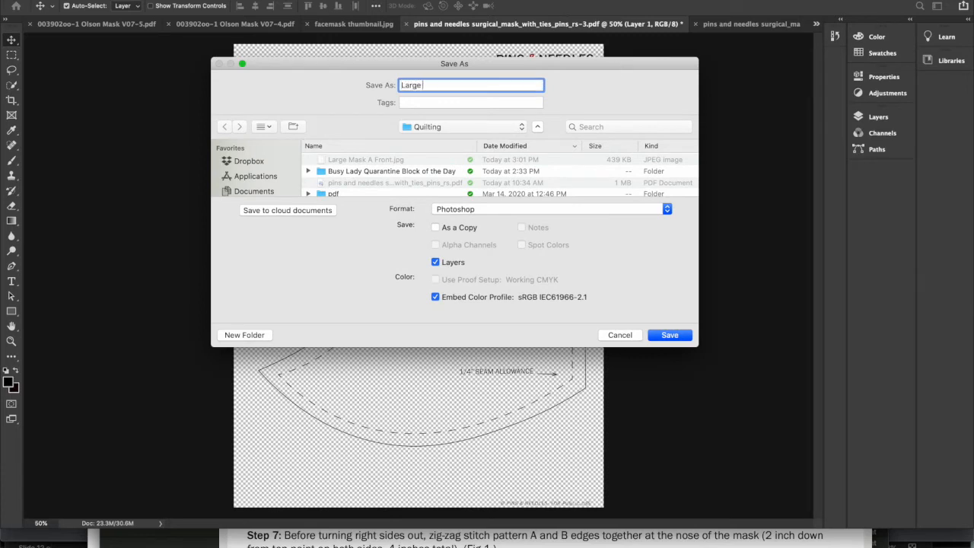
pyautogui.write('Mask B')
pyautogui.click(667, 208)
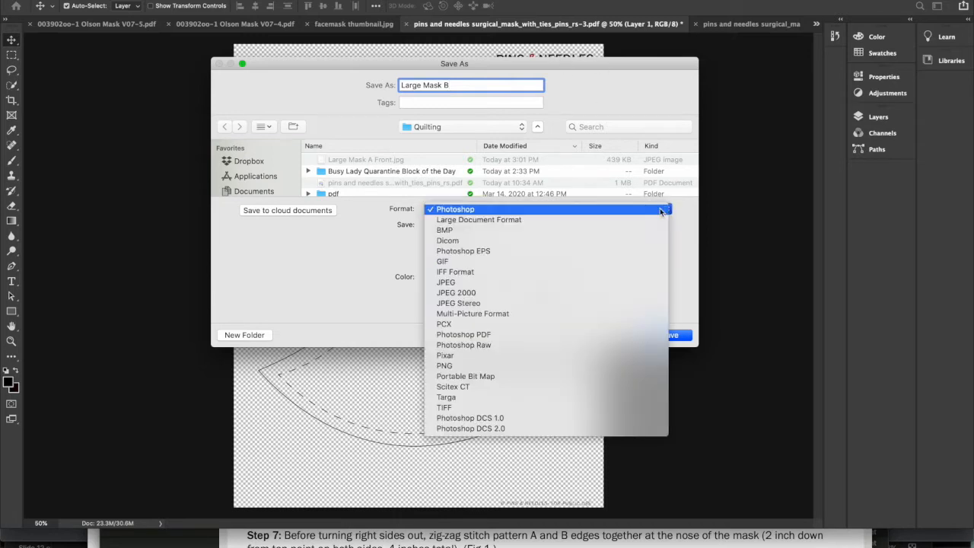
pyautogui.click(531, 285)
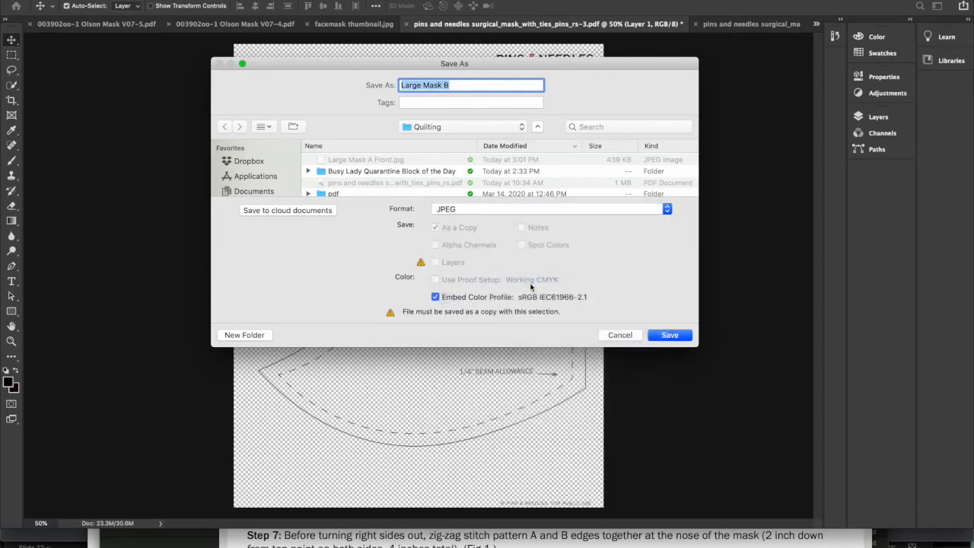
pyautogui.click(670, 335)
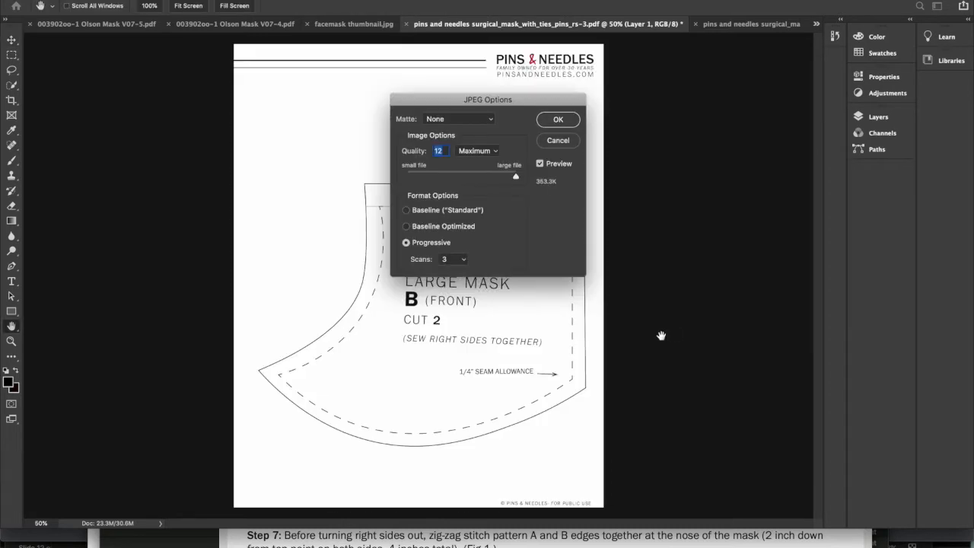
pyautogui.click(560, 120)
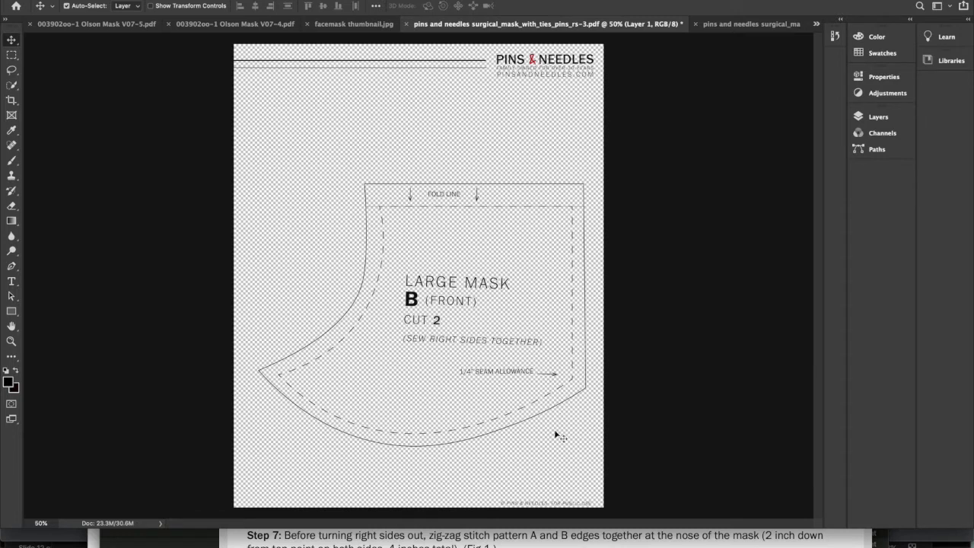
# Switch to Cricut Design Space and start a new blank project
pyautogui.moveTo(537, 546)
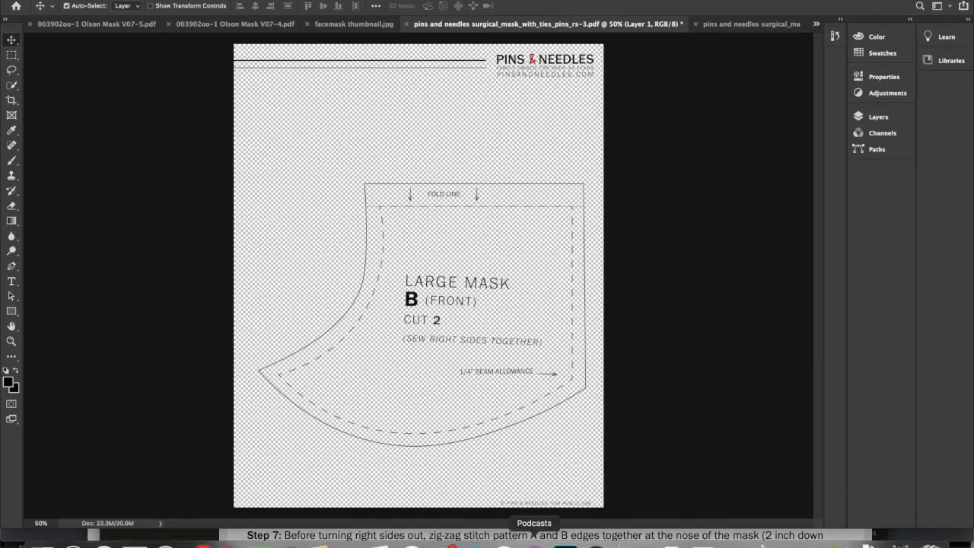
pyautogui.click(824, 540)
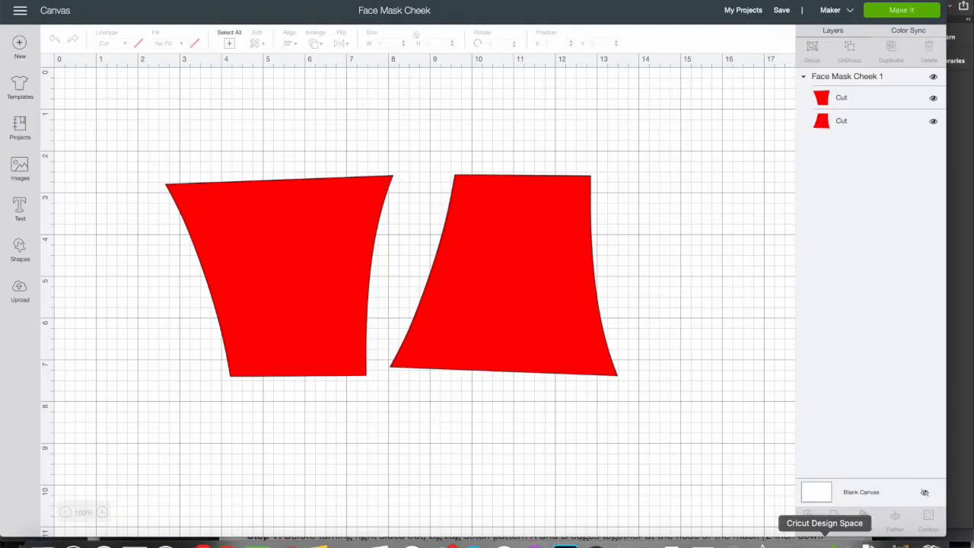
pyautogui.click(23, 51)
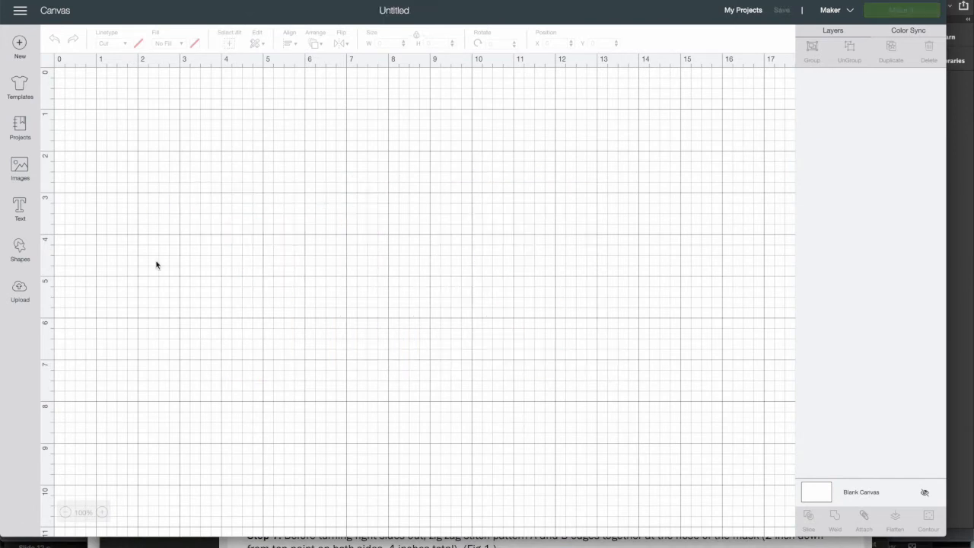
# Upload Large Mask B.jpg from the Quilting folder as an image and set its image type to Simple
pyautogui.click(20, 289)
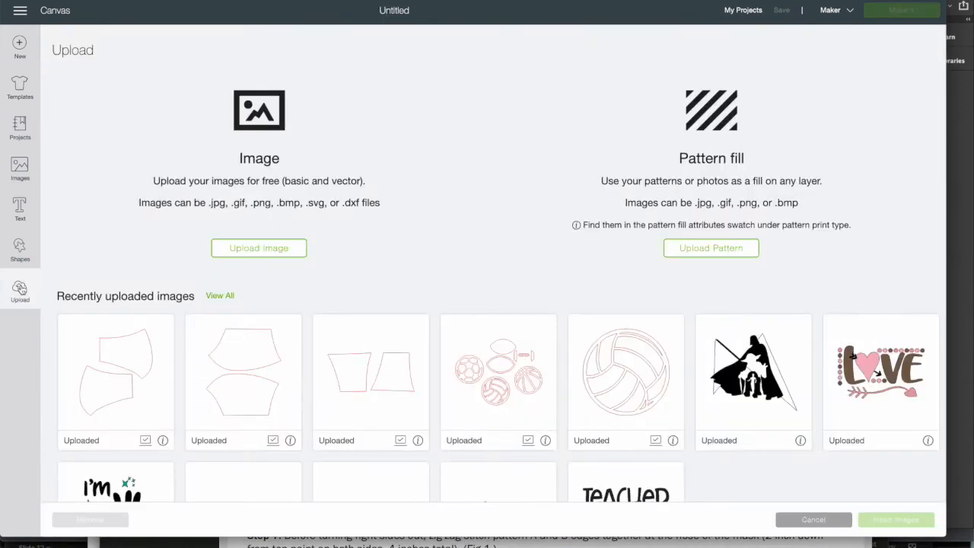
pyautogui.click(252, 251)
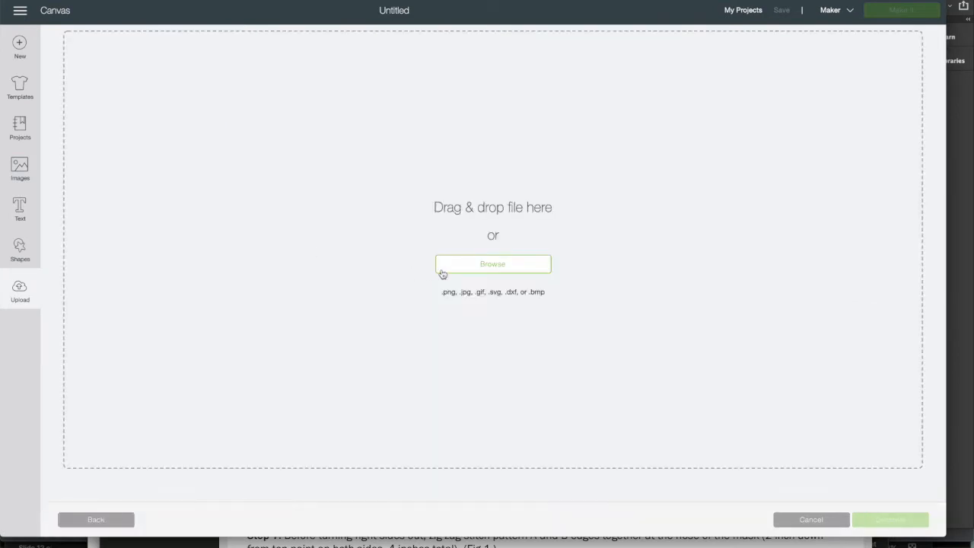
pyautogui.click(477, 264)
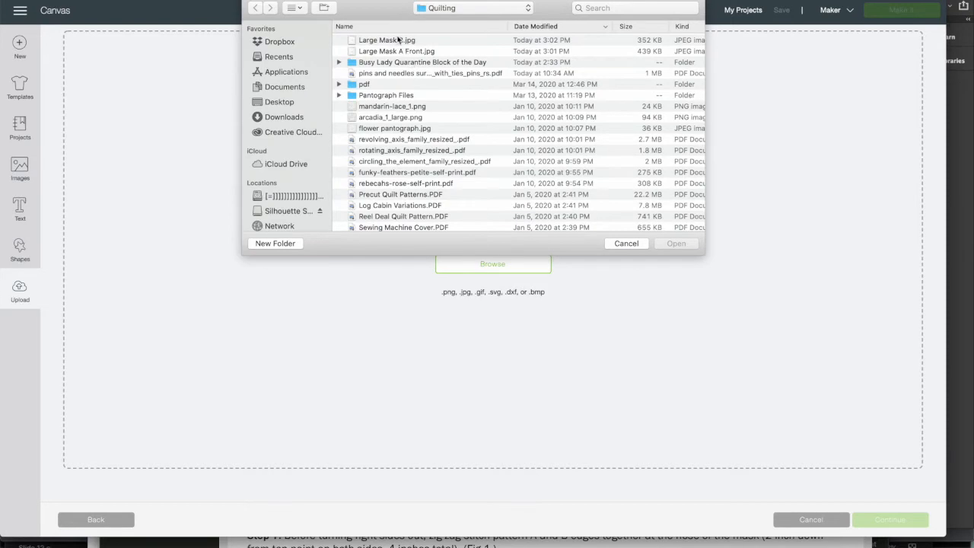
pyautogui.doubleClick(397, 40)
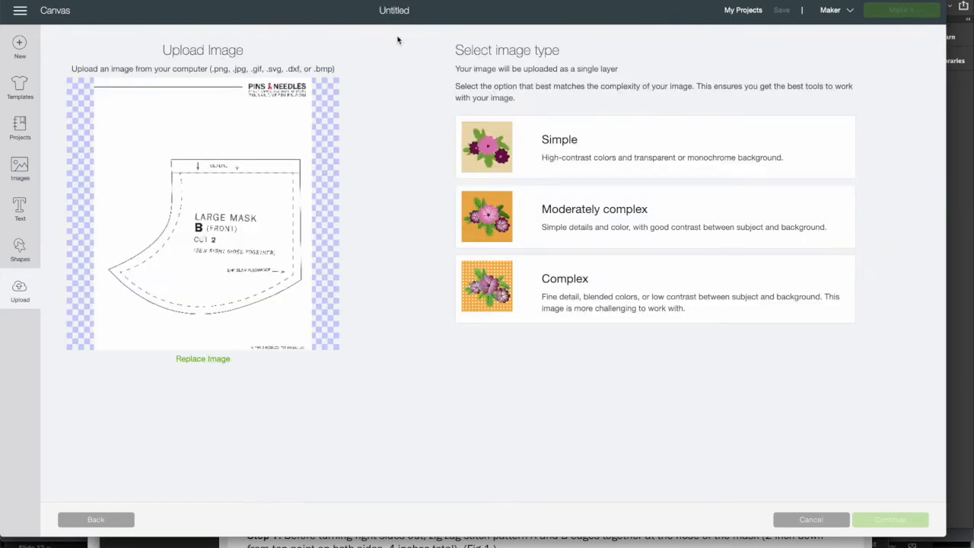
pyautogui.click(586, 155)
pyautogui.click(890, 520)
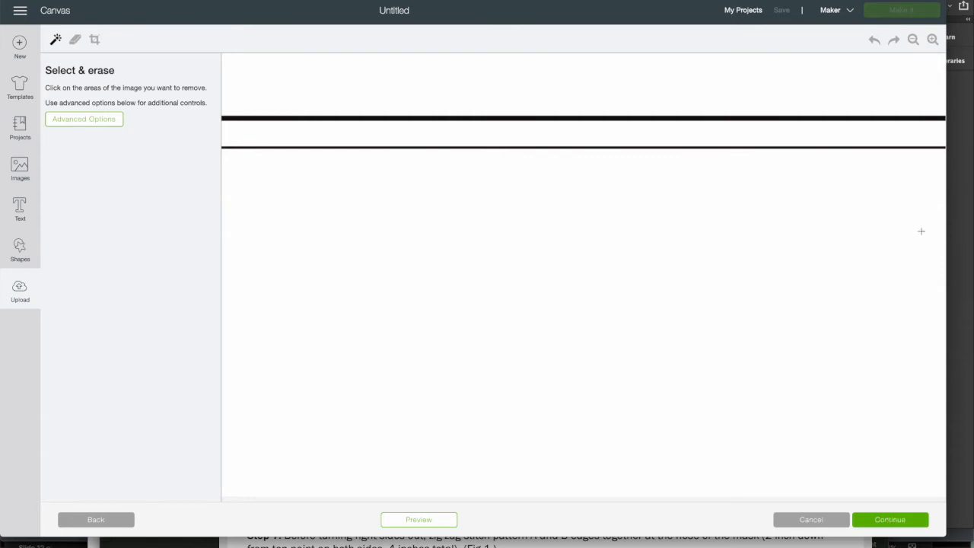
# Remove the white background surrounding the Large Mask B pattern piece
pyautogui.click(913, 39)
pyautogui.click(913, 40)
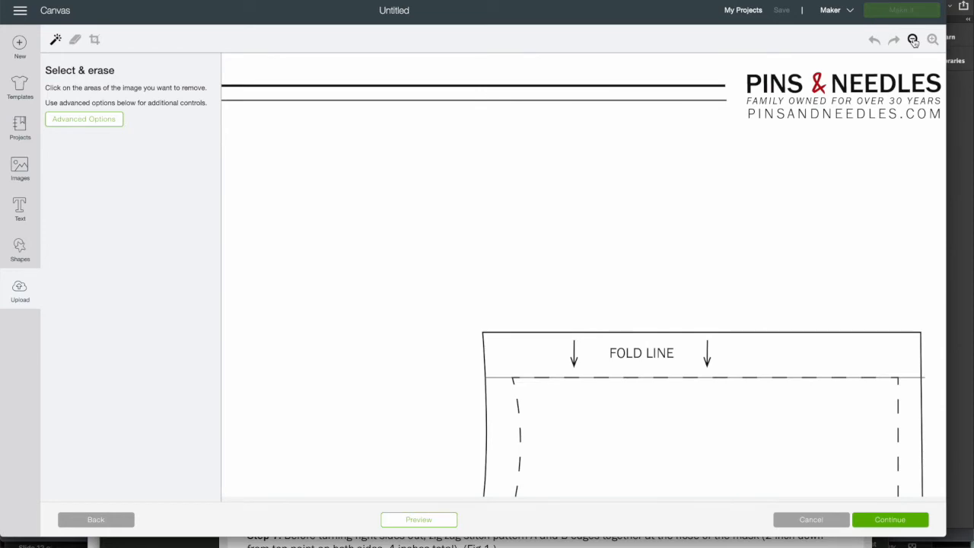
pyautogui.click(913, 40)
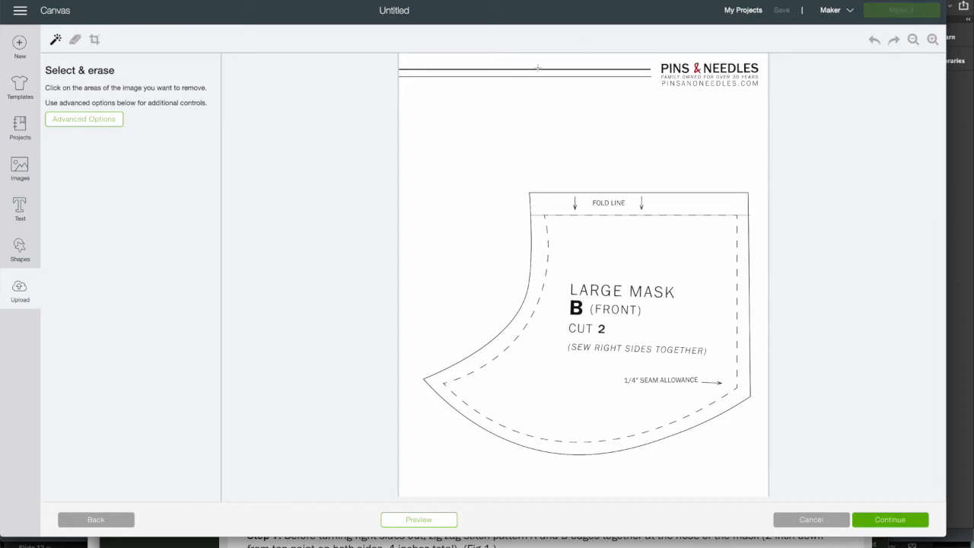
pyautogui.scroll(-1, 490, 240)
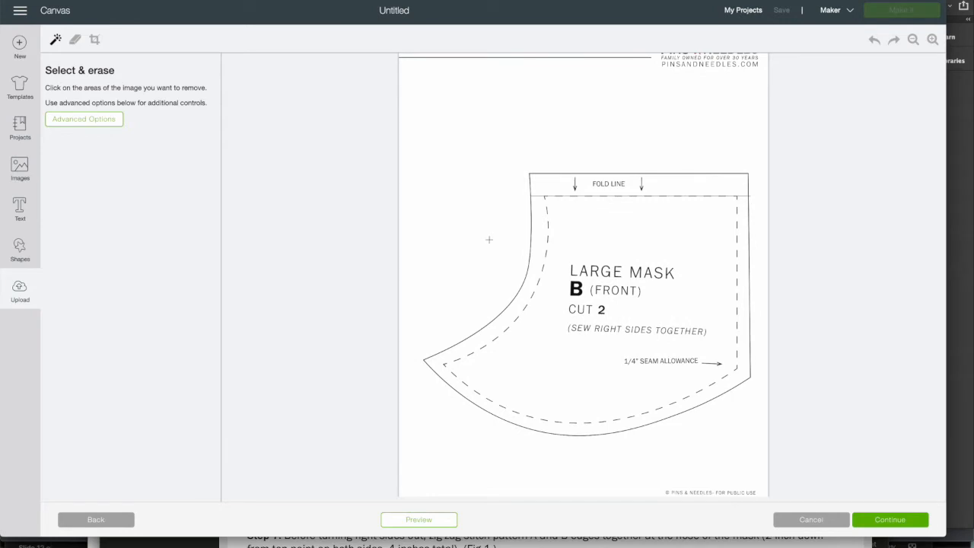
pyautogui.scroll(1, 489, 240)
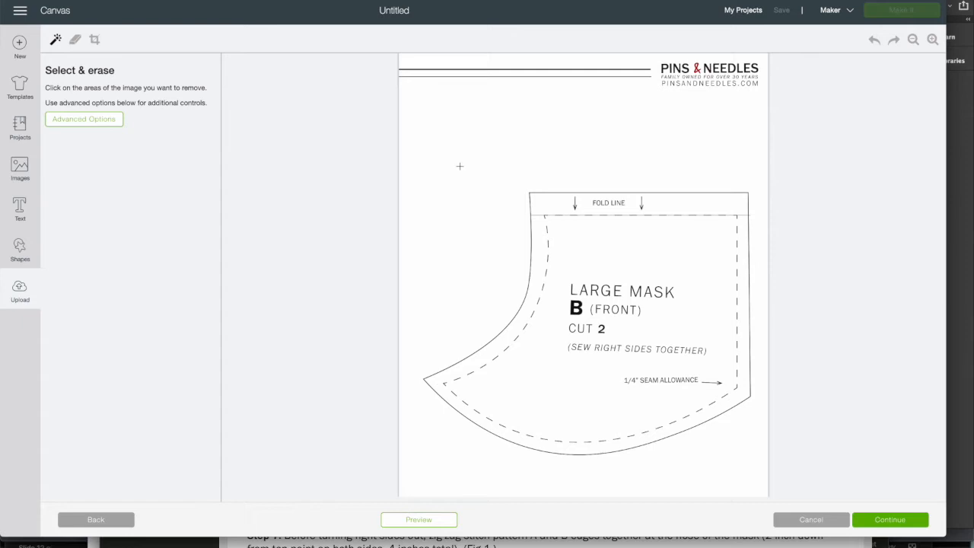
pyautogui.click(460, 166)
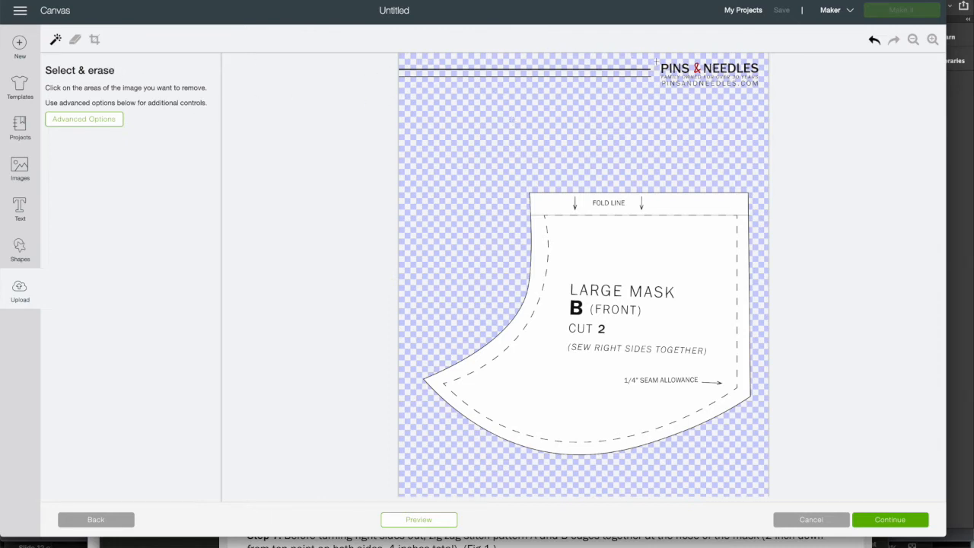
# Erase the header lines, logo and footer copyright text around the pattern with an enlarged eraser, and continue to the image naming stage
pyautogui.click(74, 39)
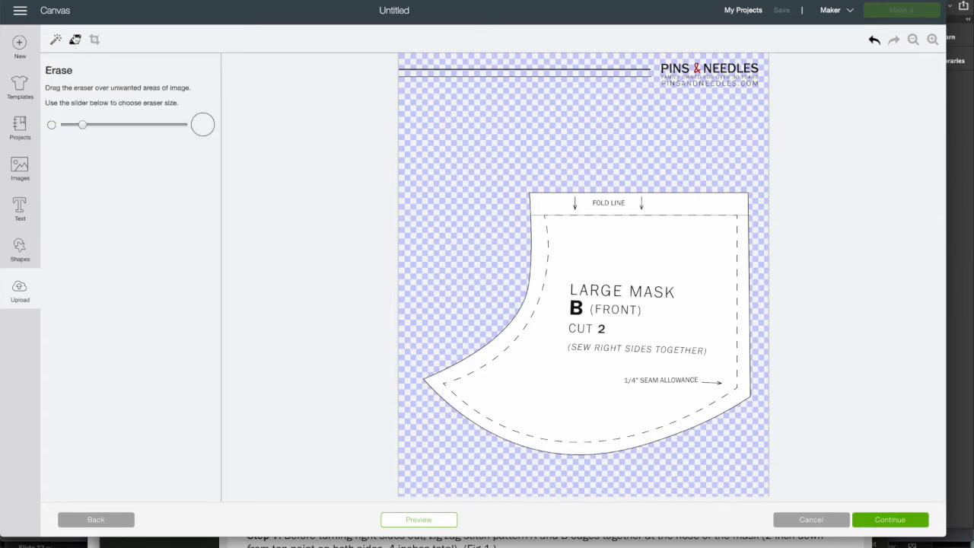
pyautogui.moveTo(82, 125); pyautogui.dragTo(192, 134)
pyautogui.moveTo(408, 84)
pyautogui.mouseDown()
pyautogui.moveTo(469, 77)
pyautogui.moveTo(377, 88)
pyautogui.moveTo(529, 74)
pyautogui.moveTo(479, 70)
pyautogui.moveTo(605, 81)
pyautogui.moveTo(548, 74)
pyautogui.moveTo(678, 61)
pyautogui.moveTo(692, 66)
pyautogui.moveTo(629, 72)
pyautogui.moveTo(701, 66)
pyautogui.moveTo(654, 79)
pyautogui.moveTo(761, 89)
pyautogui.moveTo(752, 59)
pyautogui.moveTo(695, 68)
pyautogui.moveTo(749, 69)
pyautogui.moveTo(758, 74)
pyautogui.moveTo(732, 73)
pyautogui.mouseUp()
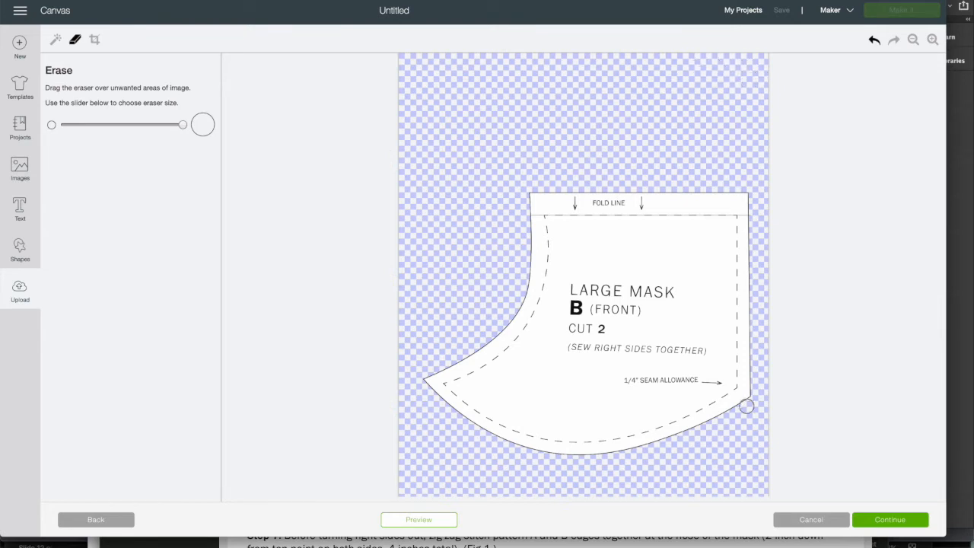
pyautogui.scroll(-1, 722, 490)
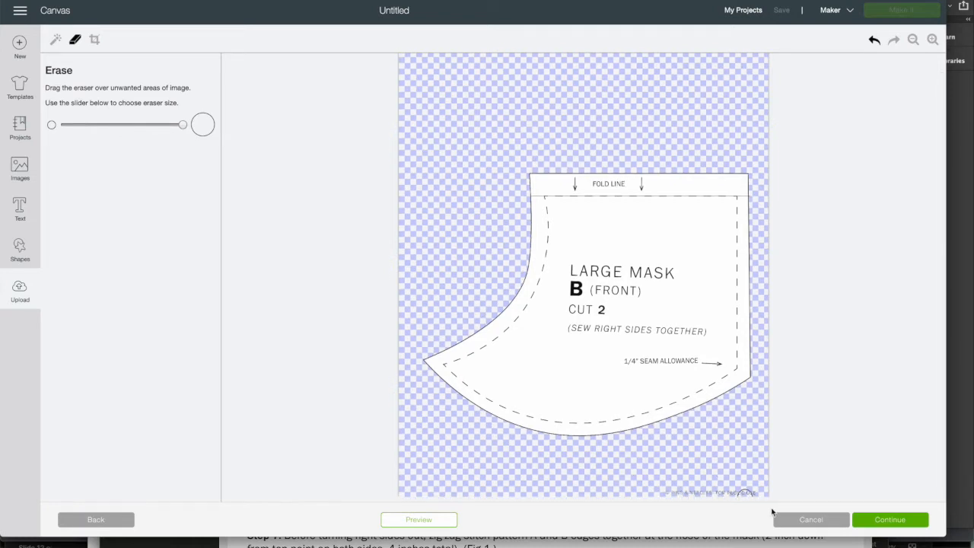
pyautogui.moveTo(763, 491); pyautogui.dragTo(661, 491)
pyautogui.click(900, 520)
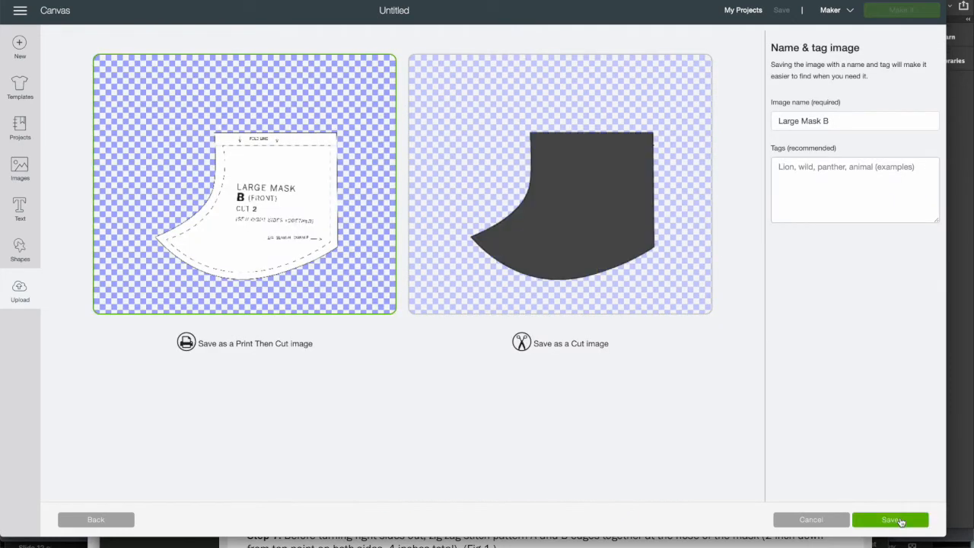
# Choose the Cut image version and add "Face Mask Pins and Needles" in front of the existing Large Mask B name
pyautogui.click(609, 265)
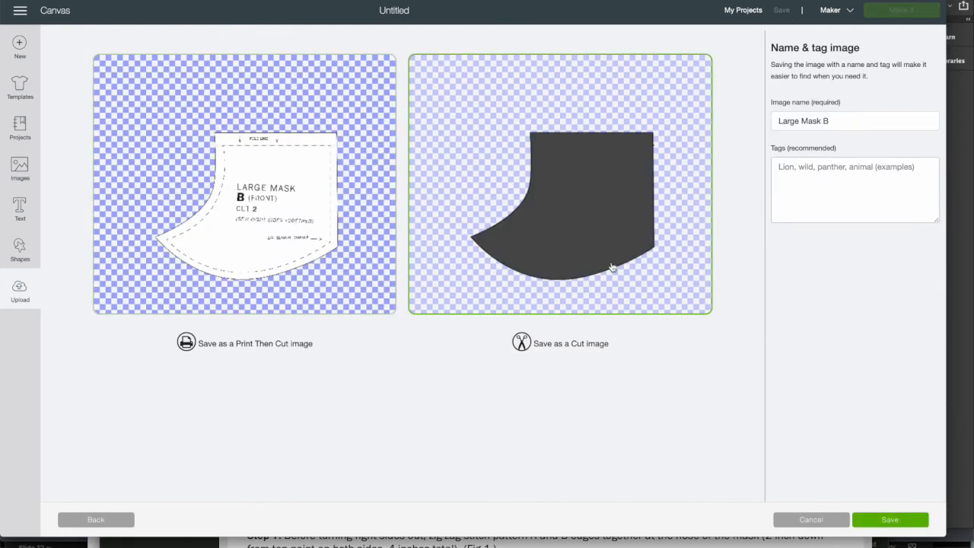
pyautogui.click(777, 123)
pyautogui.write('Face Ma')
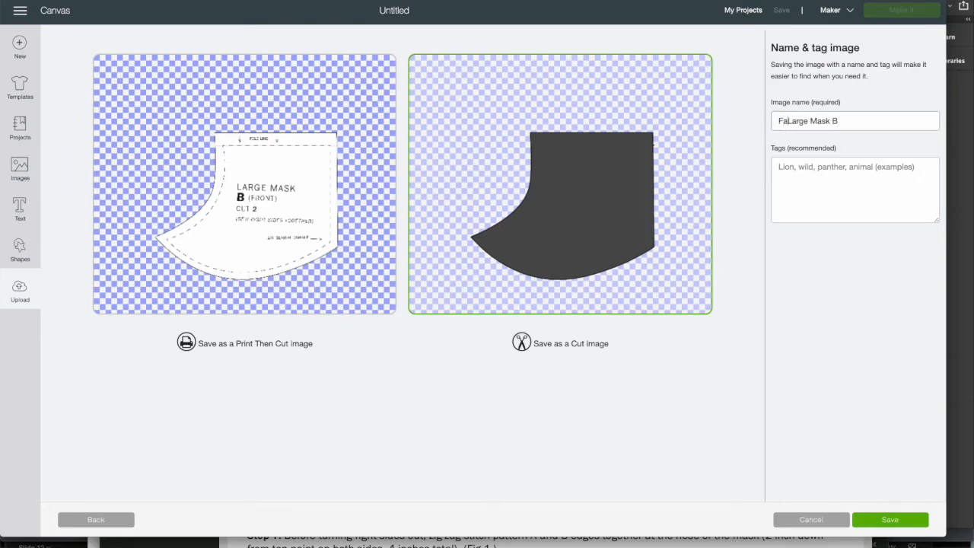
pyautogui.write('sk Pin')
pyautogui.write('s and Need')
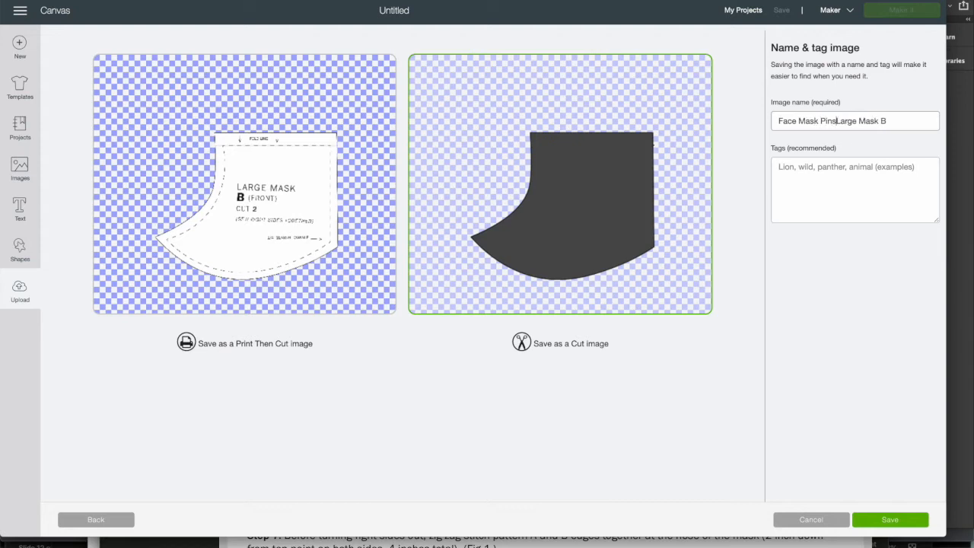
pyautogui.write('les')
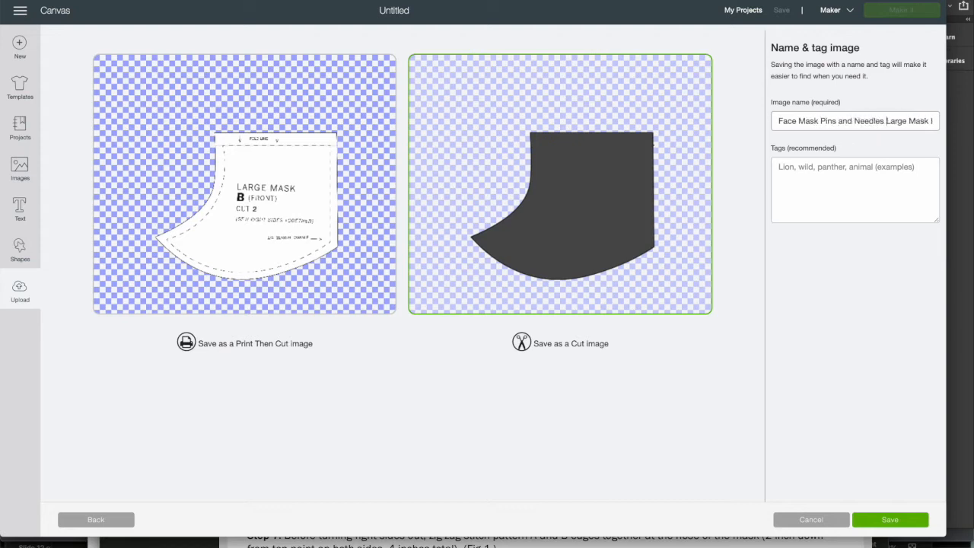
# Tag the Large Mask B image as Face Mask and save the upload
pyautogui.click(778, 166)
pyautogui.write('Face Mask')
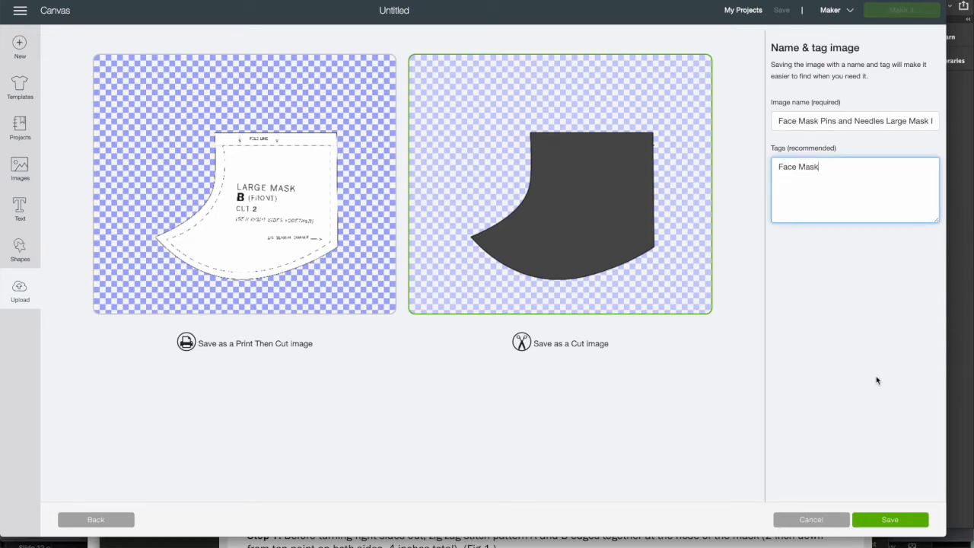
pyautogui.click(892, 520)
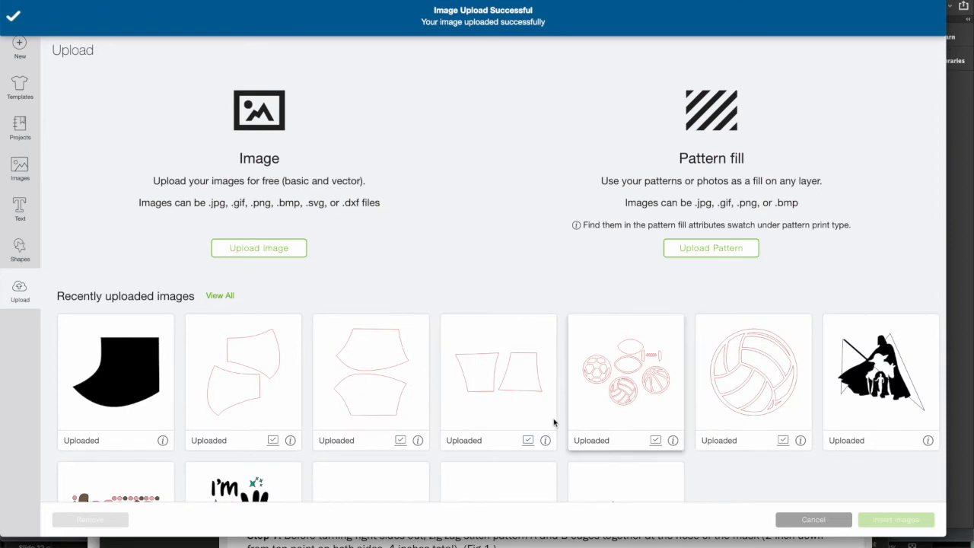
# Insert the newly uploaded Large Mask B cut image onto the canvas and look over the full shape
pyautogui.click(128, 355)
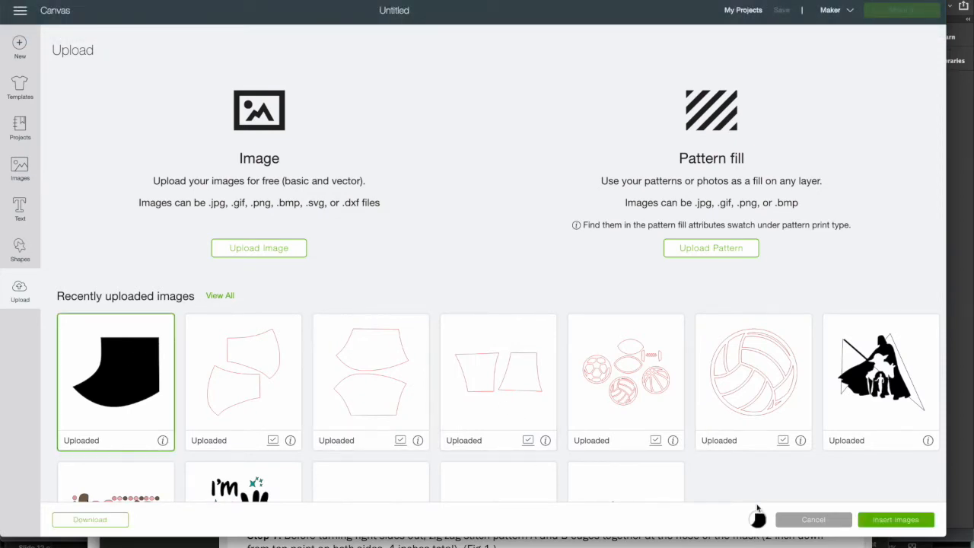
pyautogui.click(896, 519)
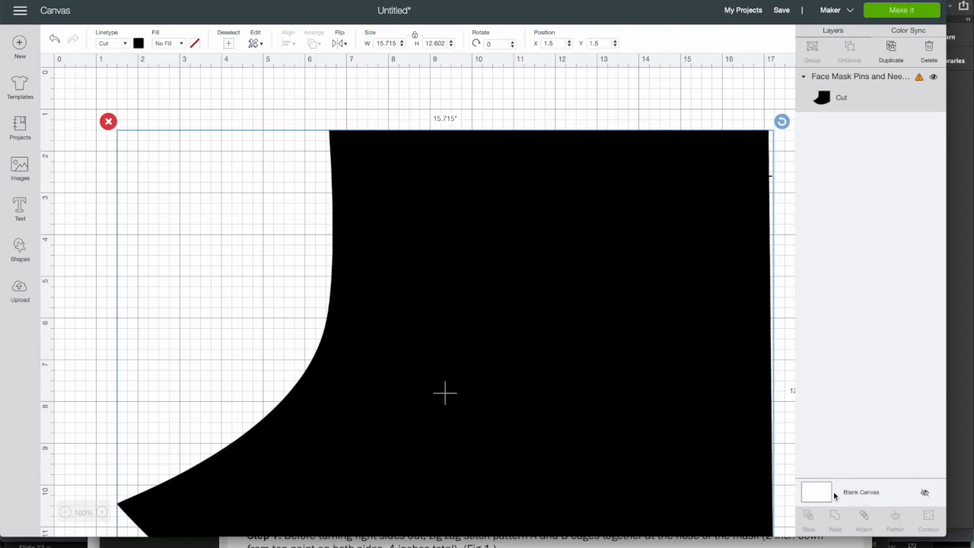
pyautogui.scroll(-6, 535, 393)
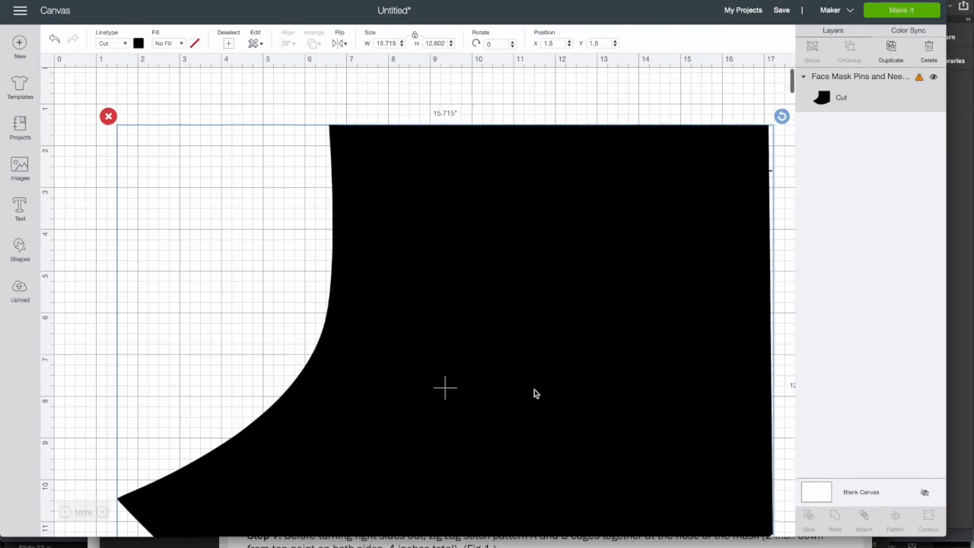
pyautogui.scroll(3, 534, 394)
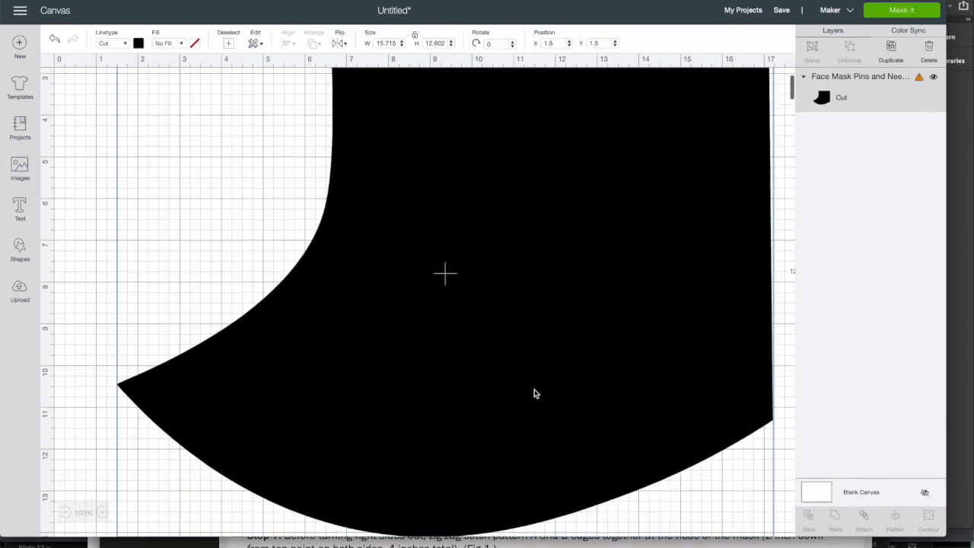
# Switch to Photoshop, measure the outer bounds of the Large Mask B outline, and return to Cricut Design Space
pyautogui.press('super+Tab')
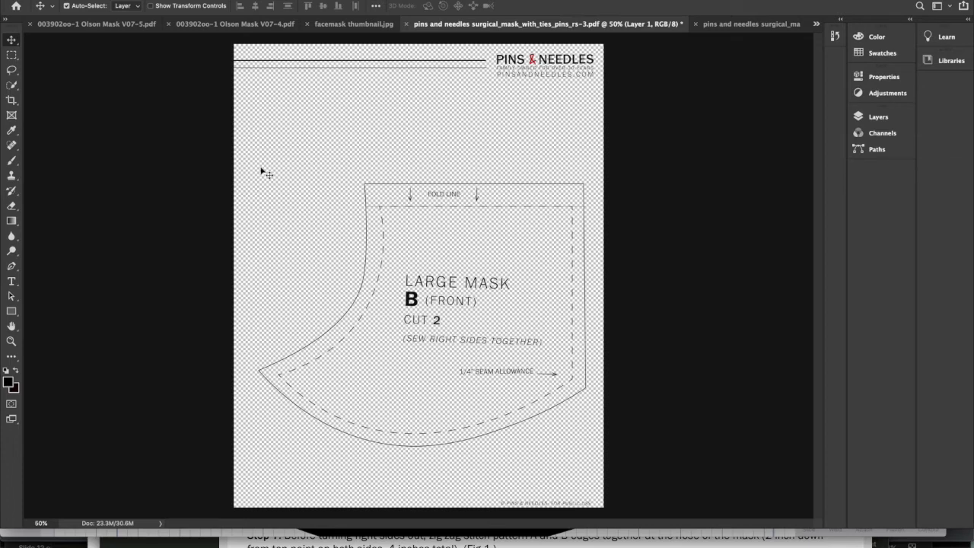
pyautogui.moveTo(259, 171); pyautogui.dragTo(589, 451)
pyautogui.press('super+Tab')
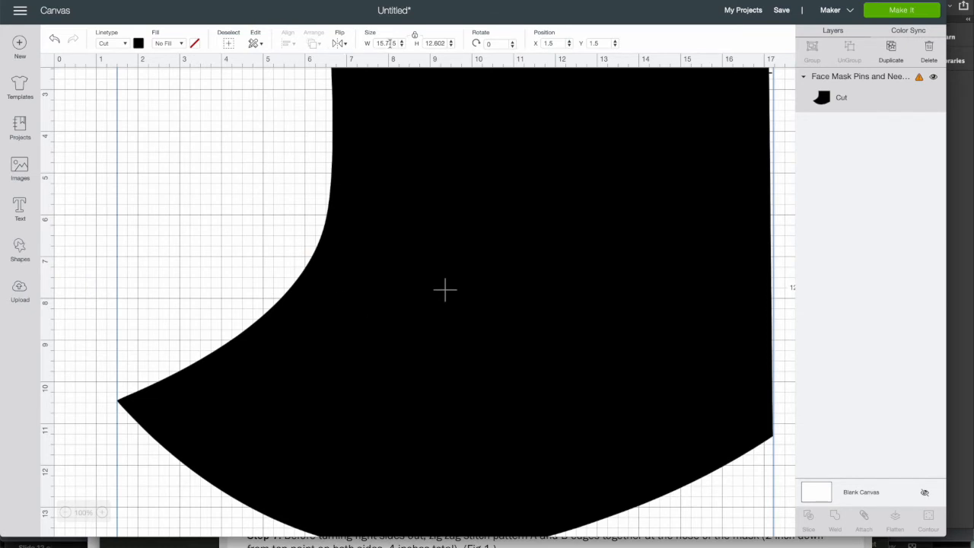
# Set the mask shape's width to 7.56 inches with its proportions locked
pyautogui.moveTo(397, 43); pyautogui.dragTo(372, 45)
pyautogui.write('7.56')
pyautogui.click(446, 289)
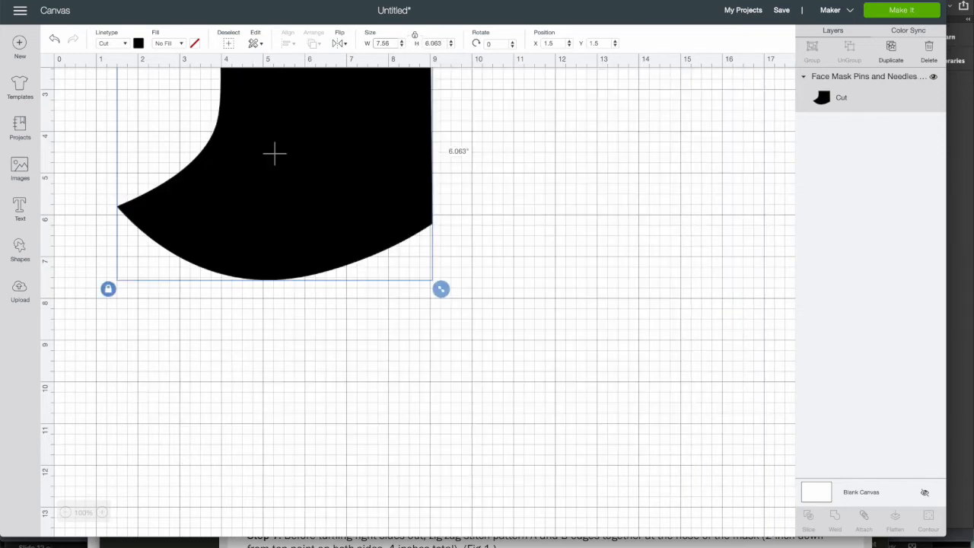
pyautogui.scroll(3, 274, 154)
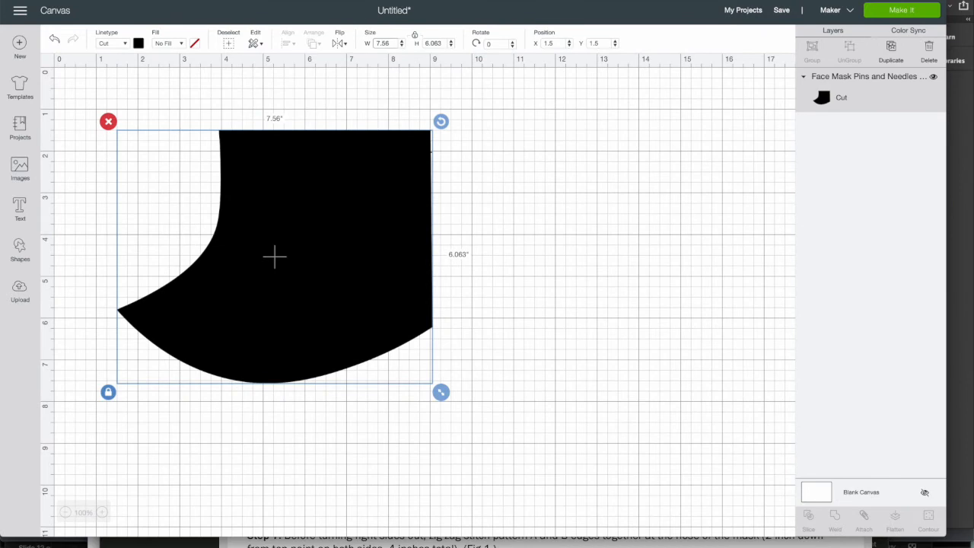
# Remeasure the Large Mask B outline in Photoshop and refine the Cricut shape's size to 7.574 by 6.074 inches
pyautogui.press('super+Tab')
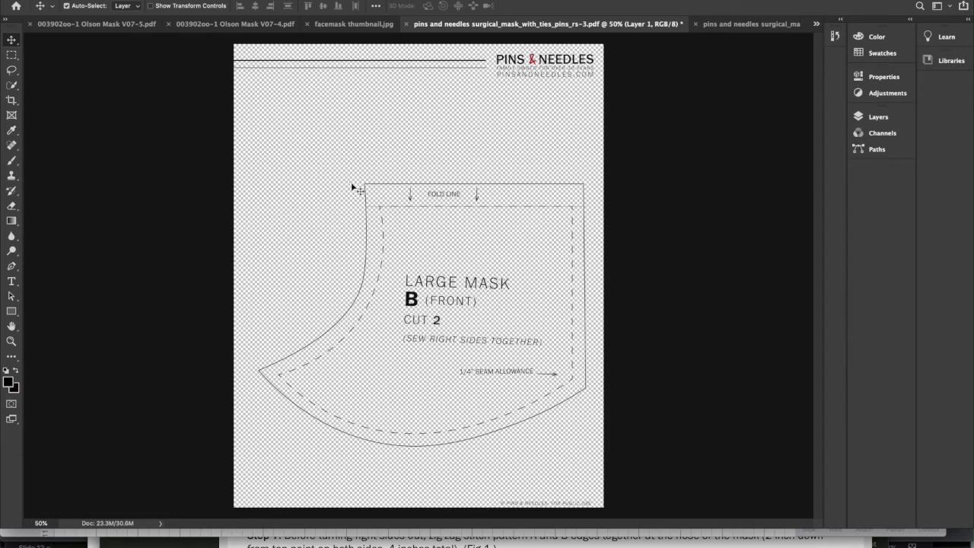
pyautogui.moveTo(264, 181); pyautogui.dragTo(593, 449)
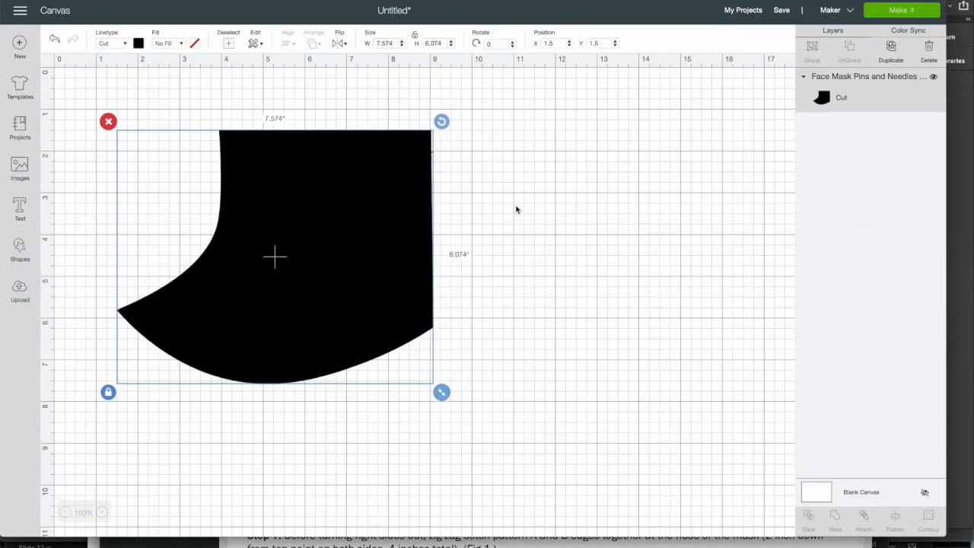
# Save the project as Pins and Needles Face Mask B and deselect the mask shape
pyautogui.click(784, 10)
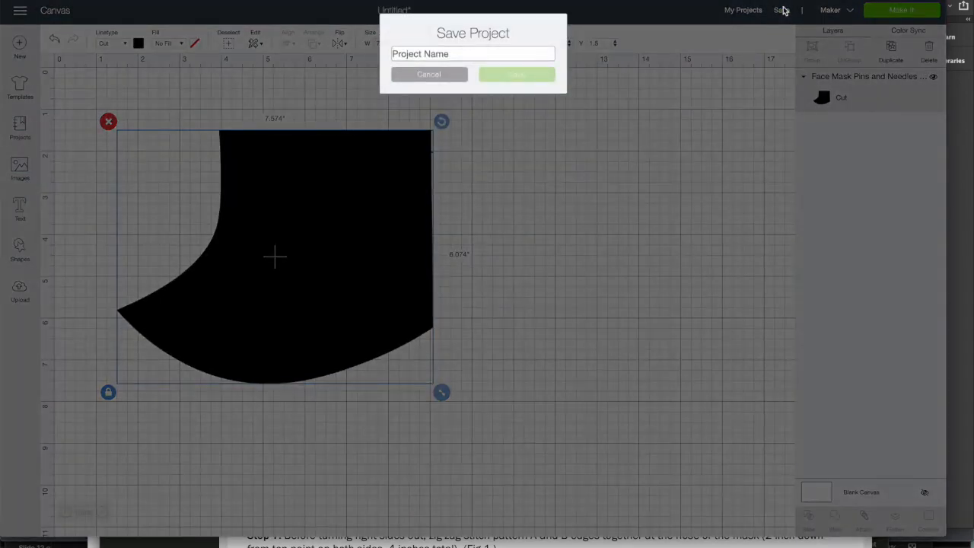
pyautogui.write('Pins and Needles Face Mask B')
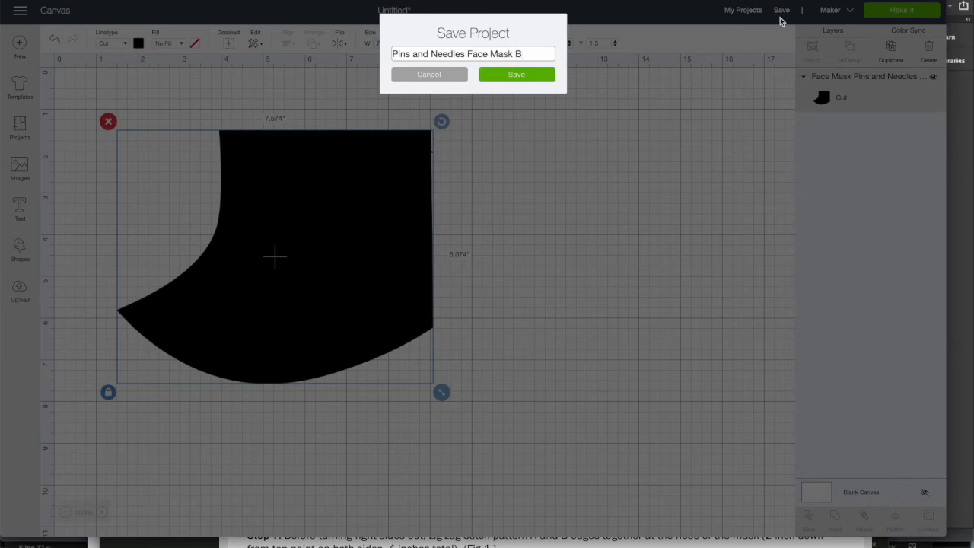
pyautogui.click(528, 80)
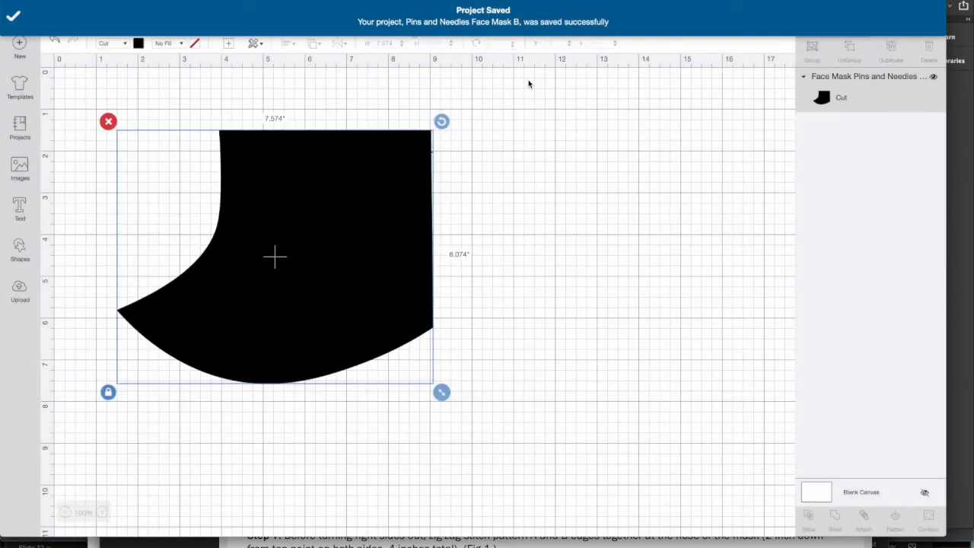
pyautogui.click(524, 88)
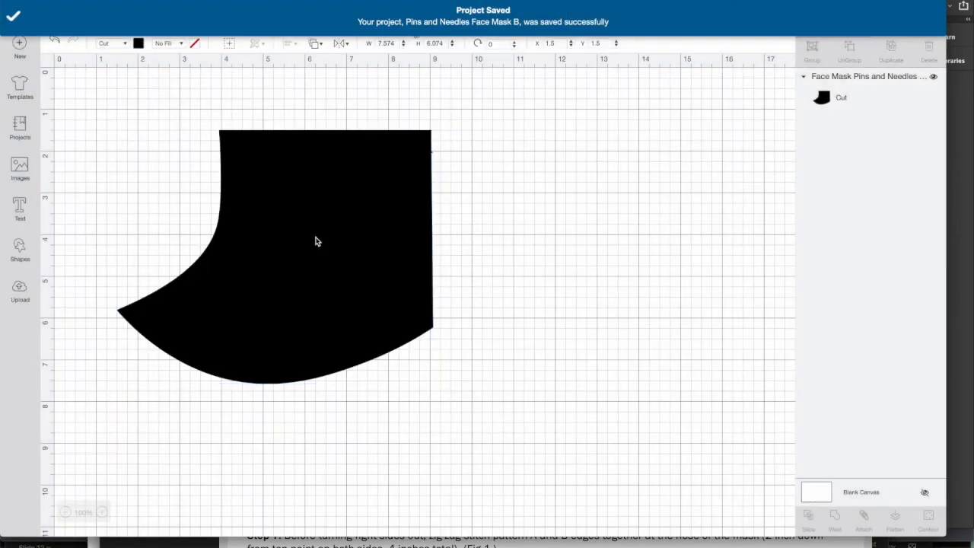
# Start a new blank project and upload Large Mask A Front.jpg from the Quilting folder as a Simple image
pyautogui.click(18, 47)
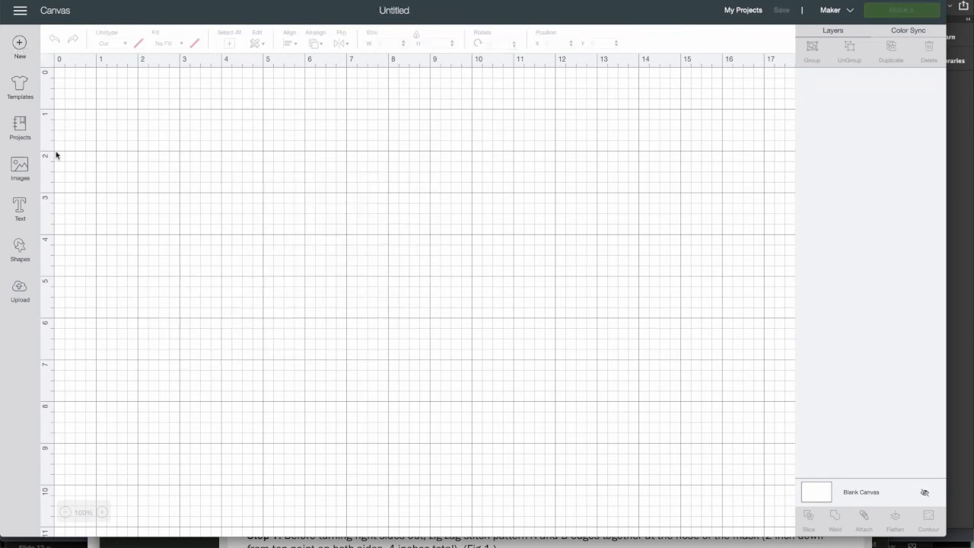
pyautogui.click(20, 293)
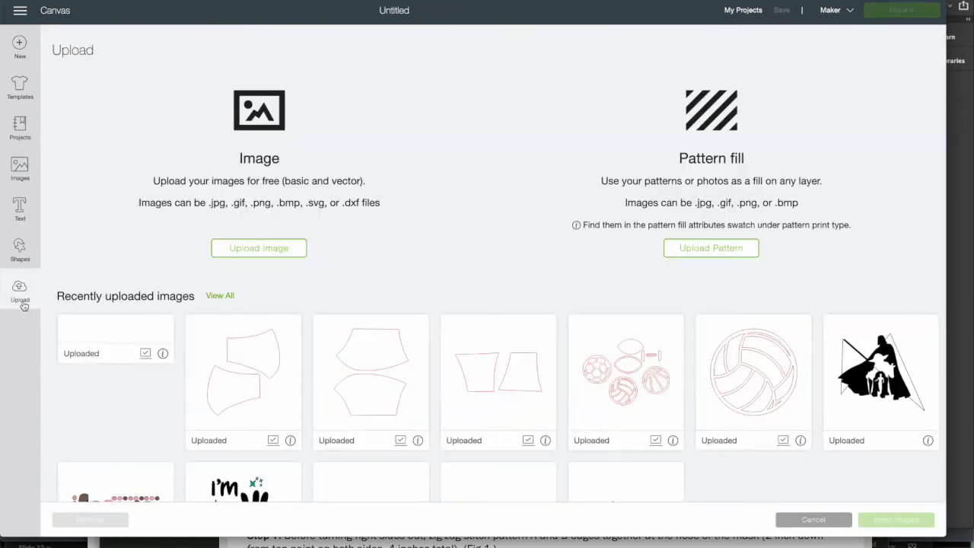
pyautogui.click(252, 253)
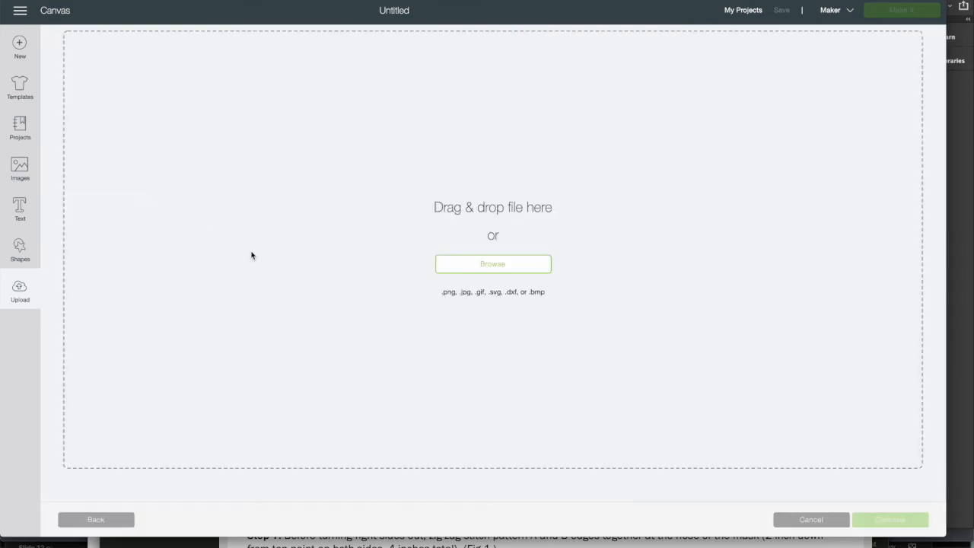
pyautogui.click(475, 266)
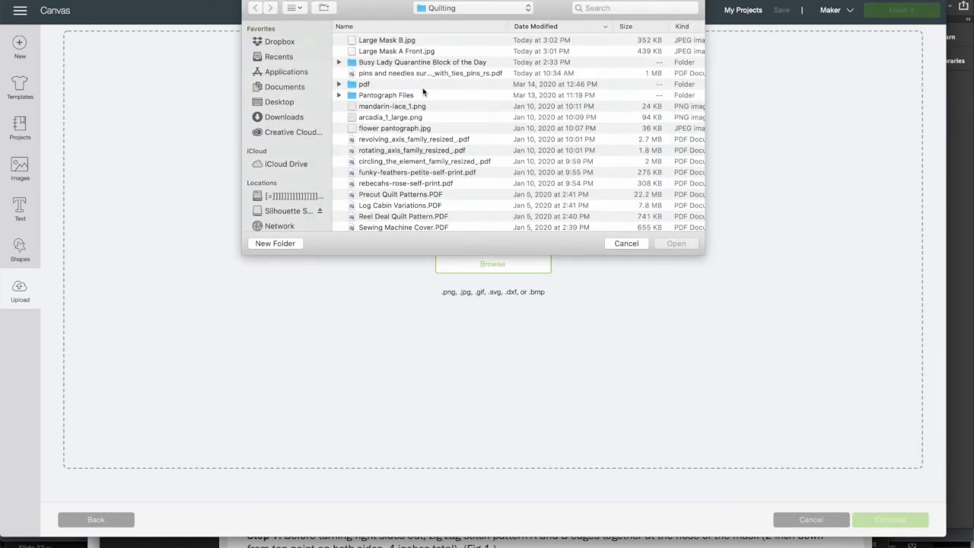
pyautogui.doubleClick(391, 51)
pyautogui.click(560, 145)
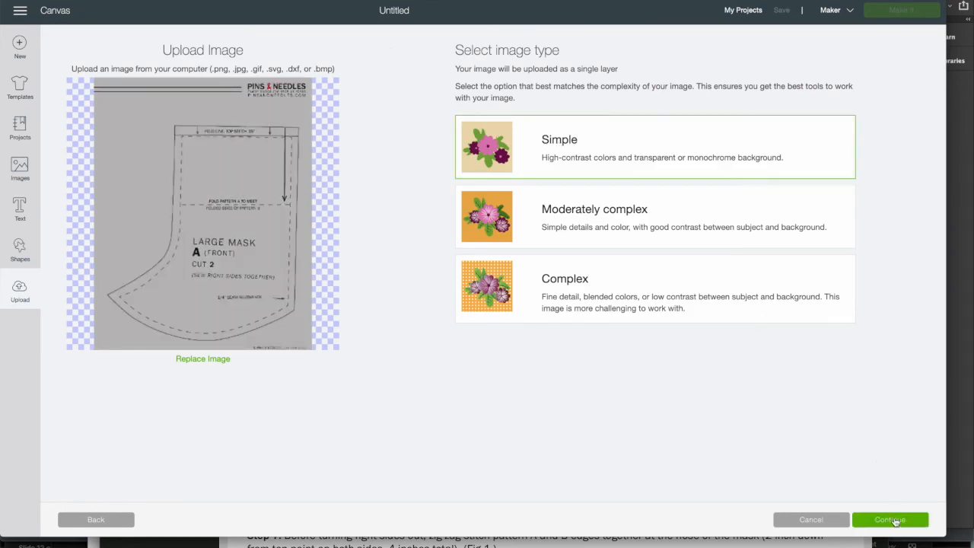
pyautogui.click(892, 519)
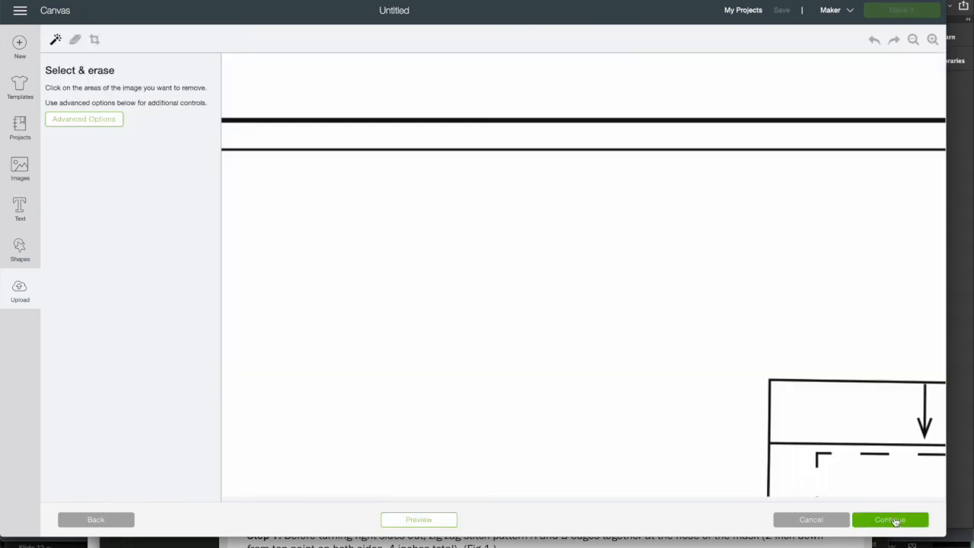
# Remove the white background surrounding the Large Mask A pattern piece
pyautogui.click(489, 272)
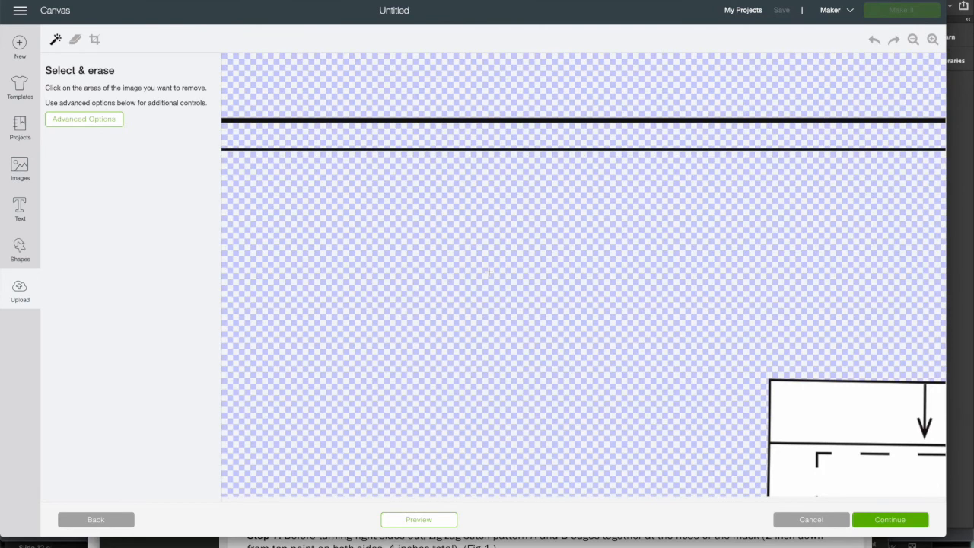
pyautogui.click(913, 40)
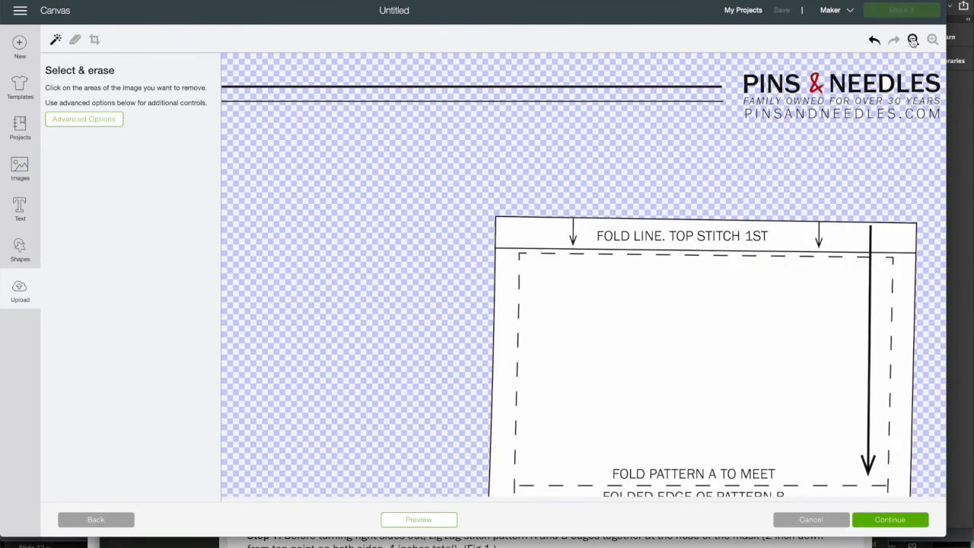
pyautogui.click(913, 39)
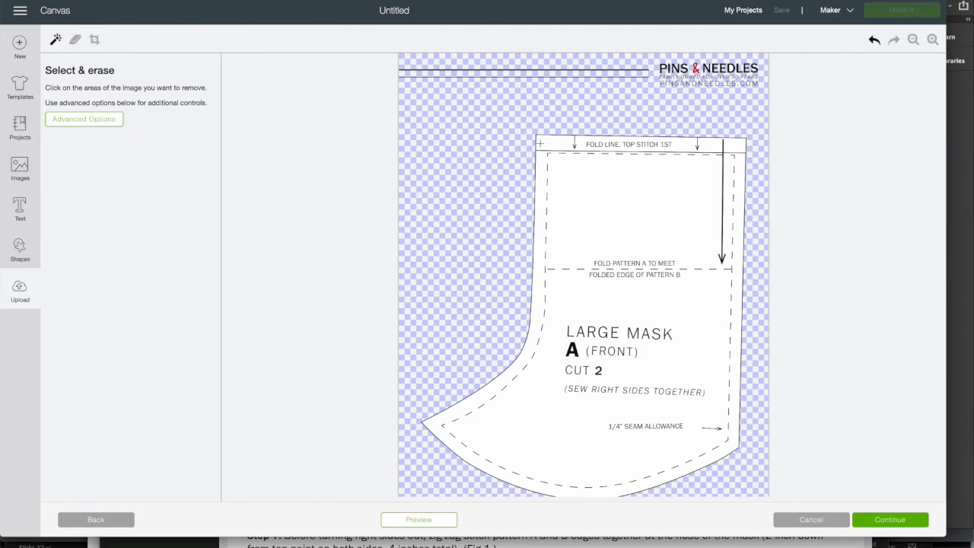
pyautogui.scroll(-1, 432, 66)
pyautogui.scroll(1, 431, 66)
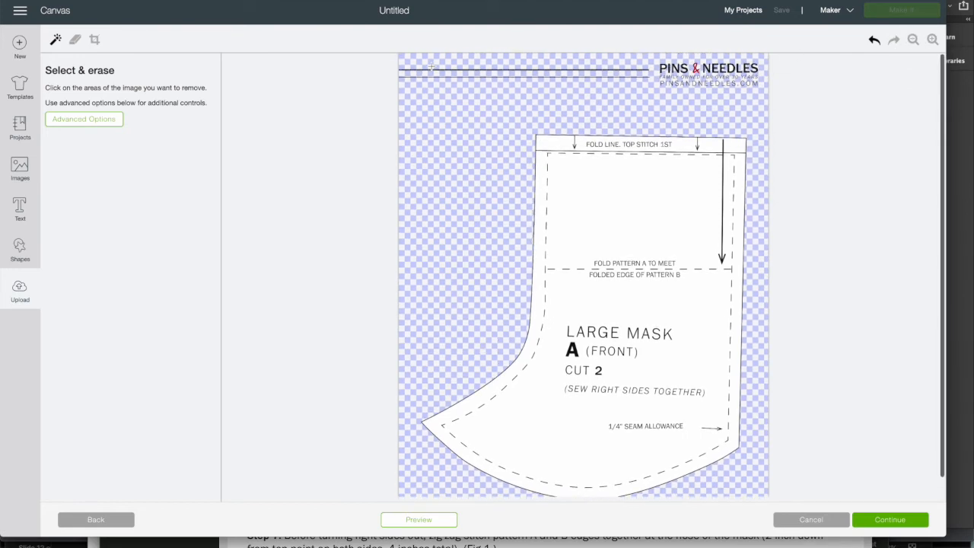
# Erase the header lines, logo and footer copyright text around the Large Mask A pattern with the eraser at maximum size
pyautogui.click(75, 40)
pyautogui.moveTo(83, 124); pyautogui.dragTo(187, 125)
pyautogui.moveTo(401, 89)
pyautogui.mouseDown()
pyautogui.moveTo(431, 76)
pyautogui.moveTo(403, 69)
pyautogui.moveTo(478, 73)
pyautogui.moveTo(416, 80)
pyautogui.moveTo(488, 70)
pyautogui.moveTo(556, 76)
pyautogui.moveTo(618, 61)
pyautogui.moveTo(547, 67)
pyautogui.moveTo(756, 68)
pyautogui.moveTo(650, 71)
pyautogui.moveTo(758, 80)
pyautogui.moveTo(681, 91)
pyautogui.mouseUp()
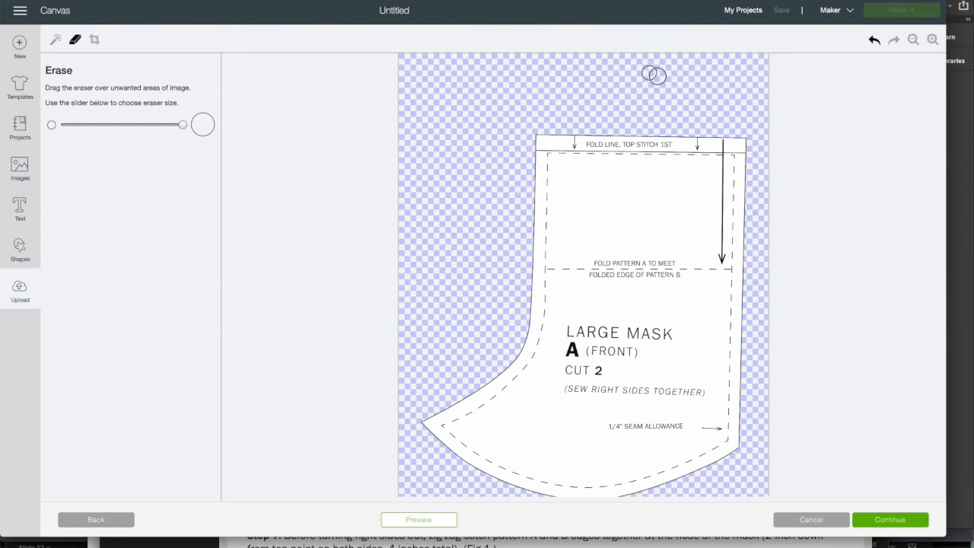
pyautogui.scroll(-1, 478, 167)
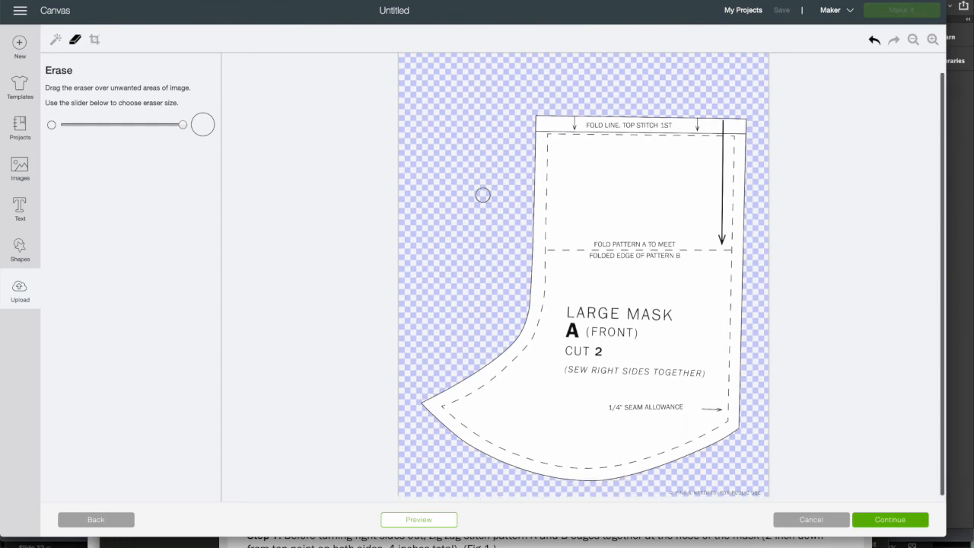
pyautogui.moveTo(670, 496)
pyautogui.mouseDown()
pyautogui.moveTo(706, 494)
pyautogui.moveTo(655, 493)
pyautogui.moveTo(761, 493)
pyautogui.mouseUp()
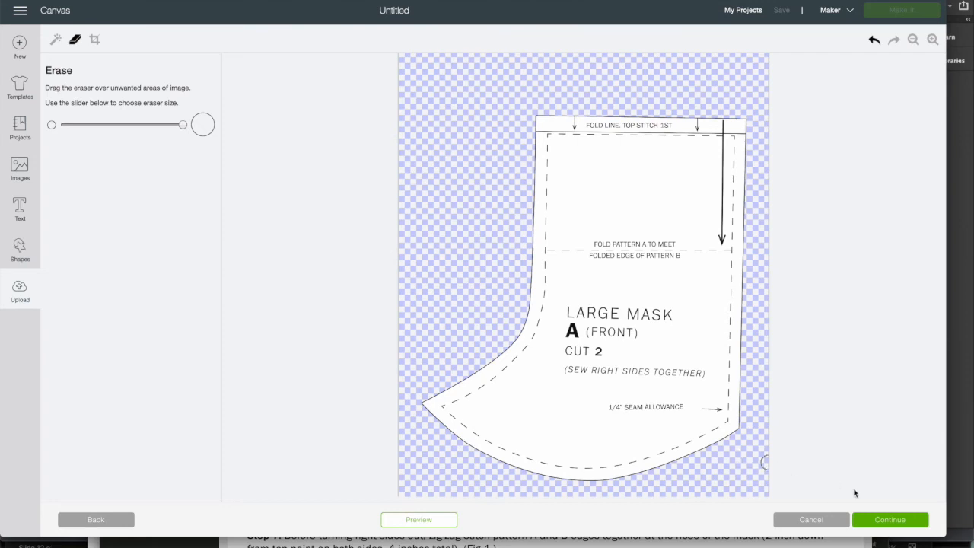
# Save the cleaned pattern as a Cut image named Pins and Needles Large Mask A Front, tagged Face Mask, and insert it onto the canvas
pyautogui.click(889, 519)
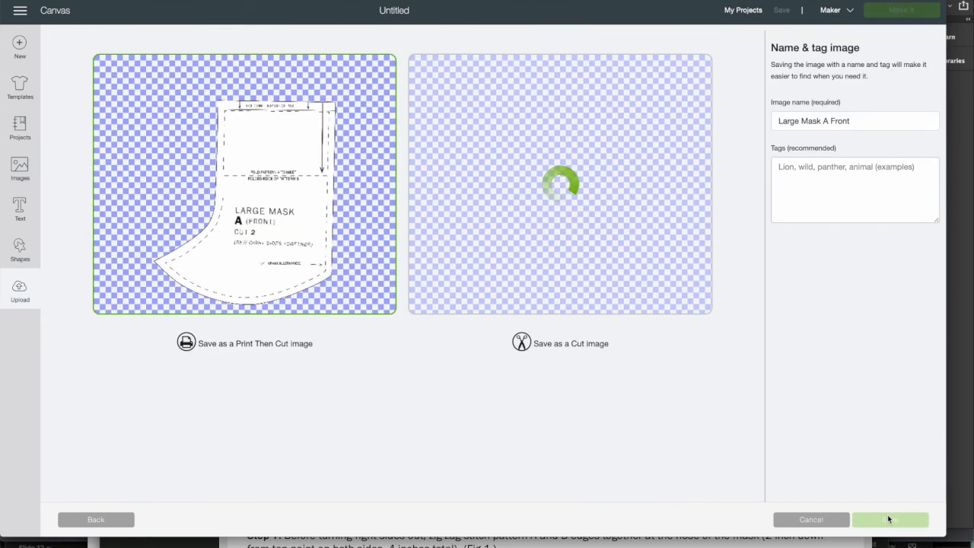
pyautogui.click(578, 246)
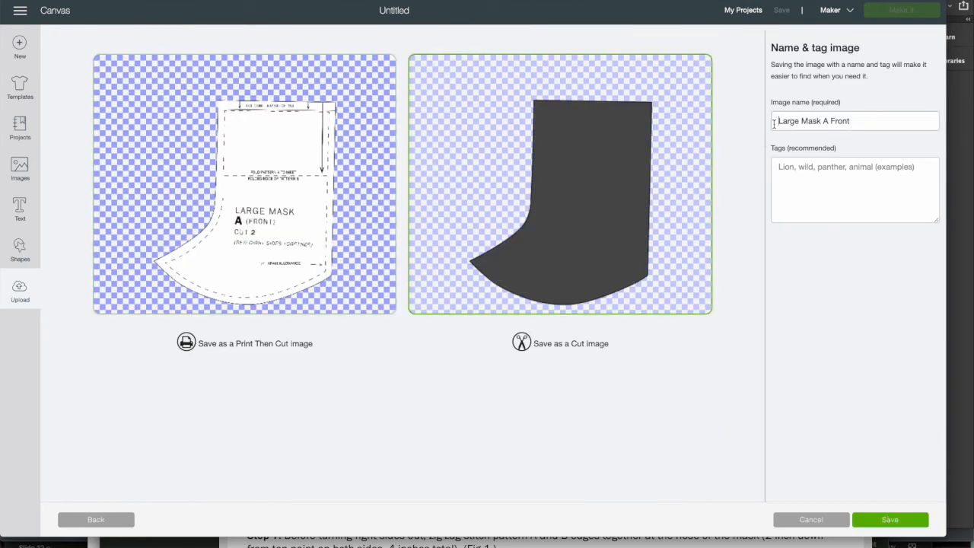
pyautogui.write('Pins and Needles')
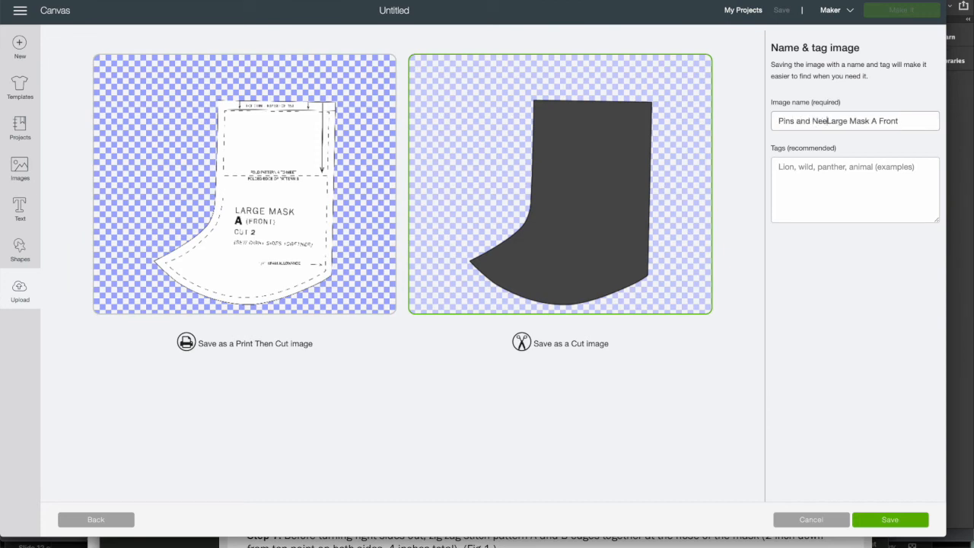
pyautogui.click(780, 163)
pyautogui.write('Face Mask')
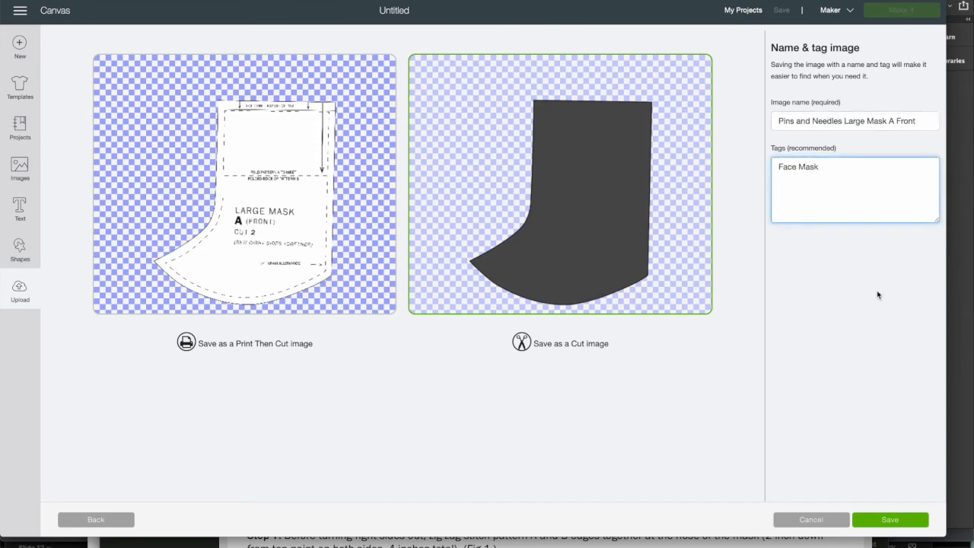
pyautogui.click(892, 521)
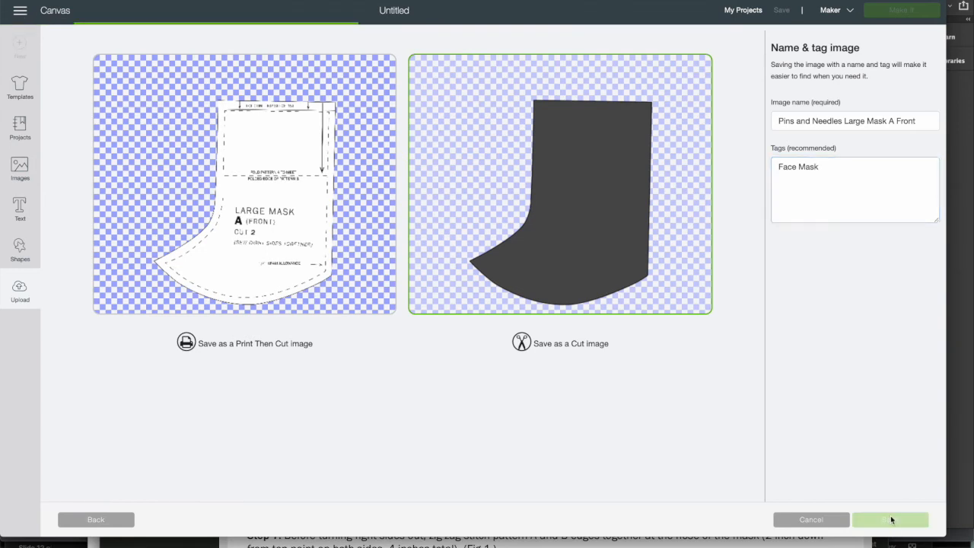
pyautogui.click(121, 370)
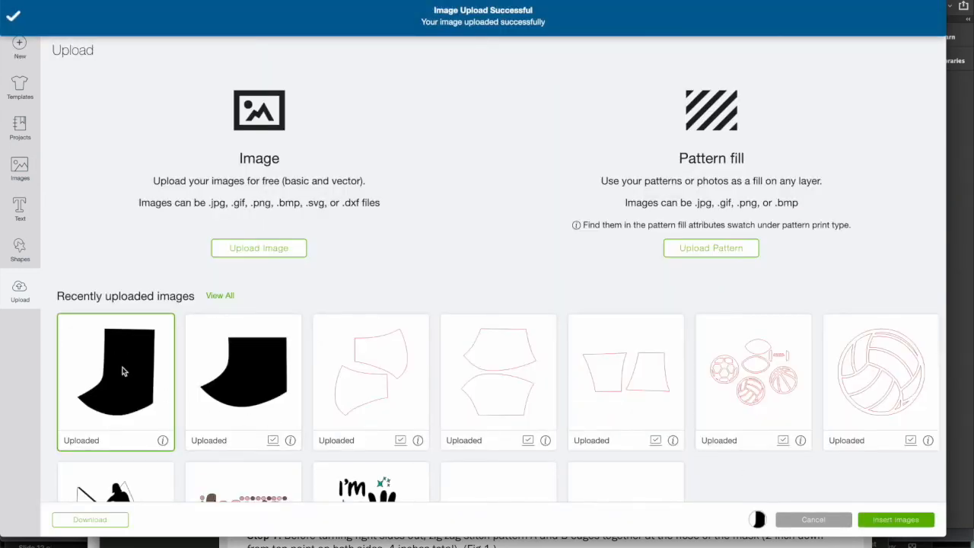
pyautogui.click(891, 521)
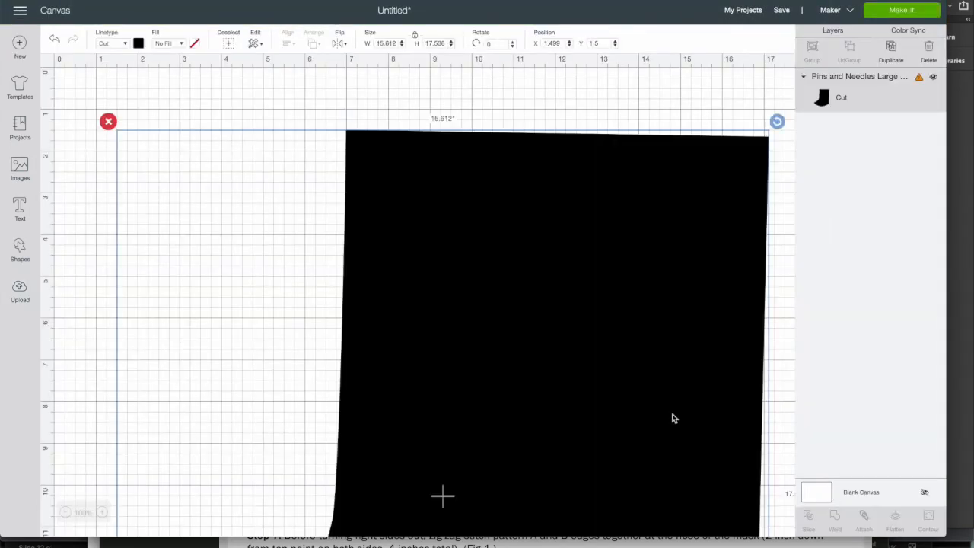
# Switch to Photoshop and measure the Large Mask A pattern's outline in pins and needles surgical_mask_with_ties_pins_rs-2.pdf
pyautogui.press('super+Tab')
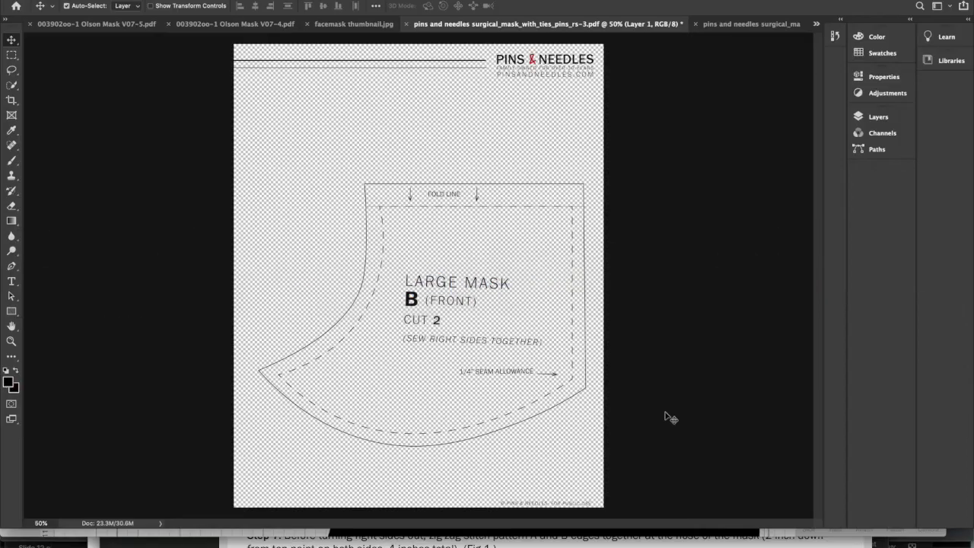
pyautogui.click(685, 29)
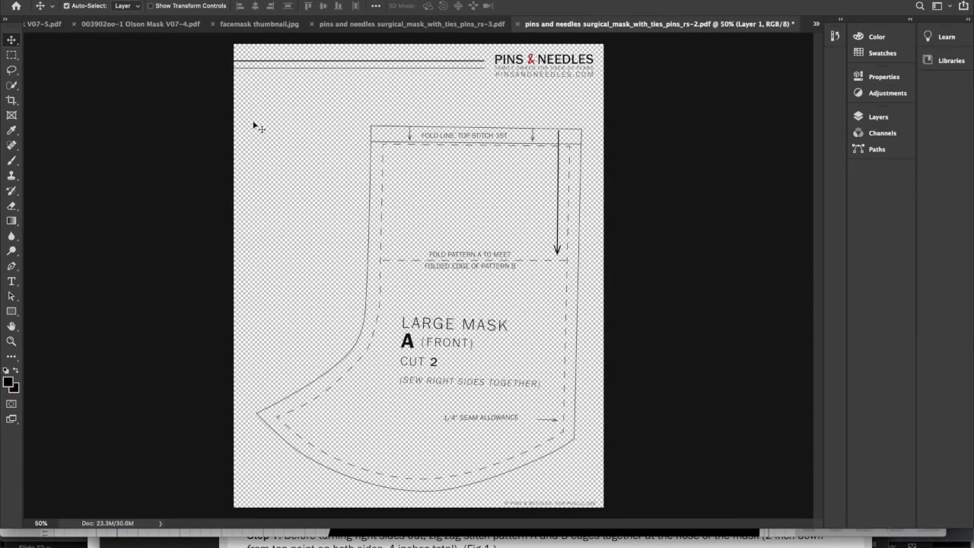
pyautogui.moveTo(254, 120); pyautogui.dragTo(583, 499)
# Return to Cricut Design Space, set the mask shape's width to 7.573 inches, and recheck the size against the original pattern in Photoshop
pyautogui.press('super+Tab')
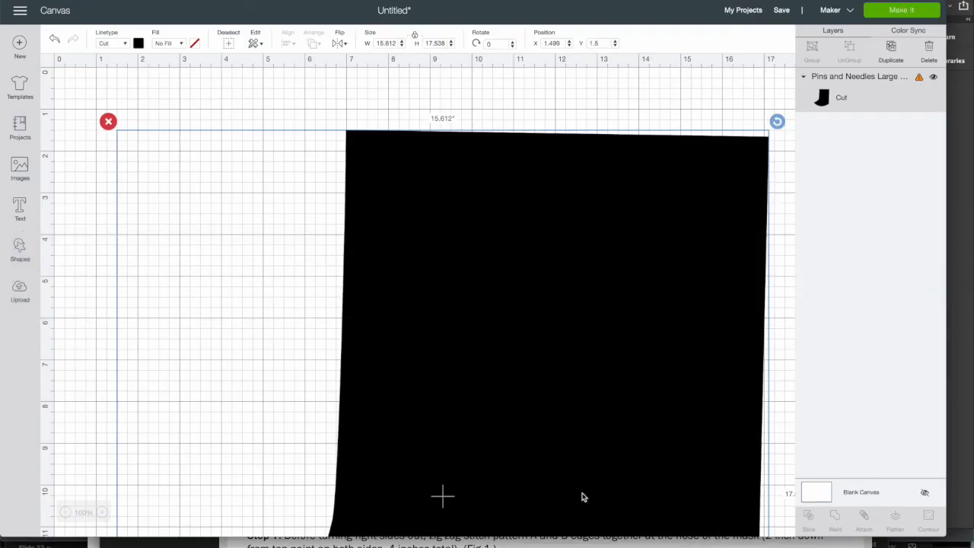
pyautogui.click(396, 39)
pyautogui.write('7.573')
pyautogui.press('Return')
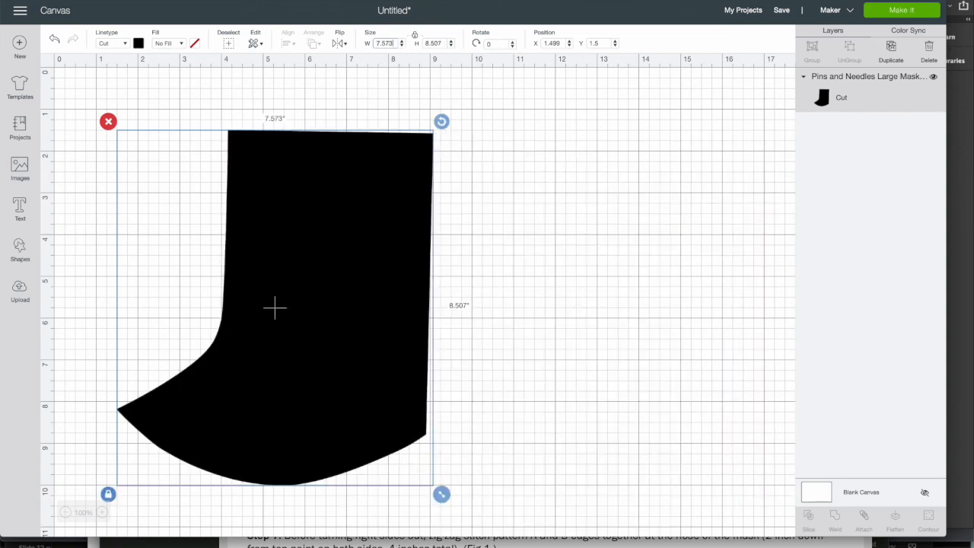
pyautogui.press('super+Tab')
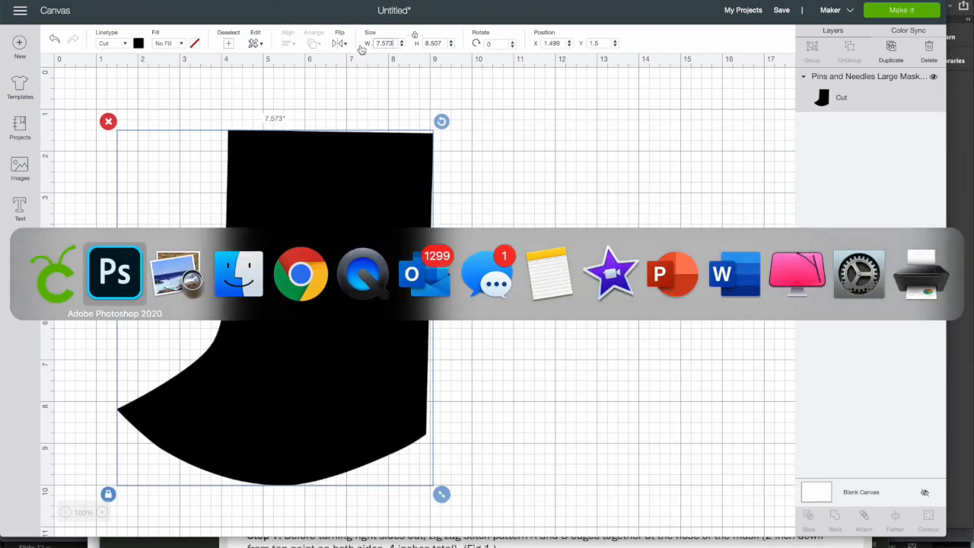
pyautogui.moveTo(252, 117); pyautogui.dragTo(581, 495)
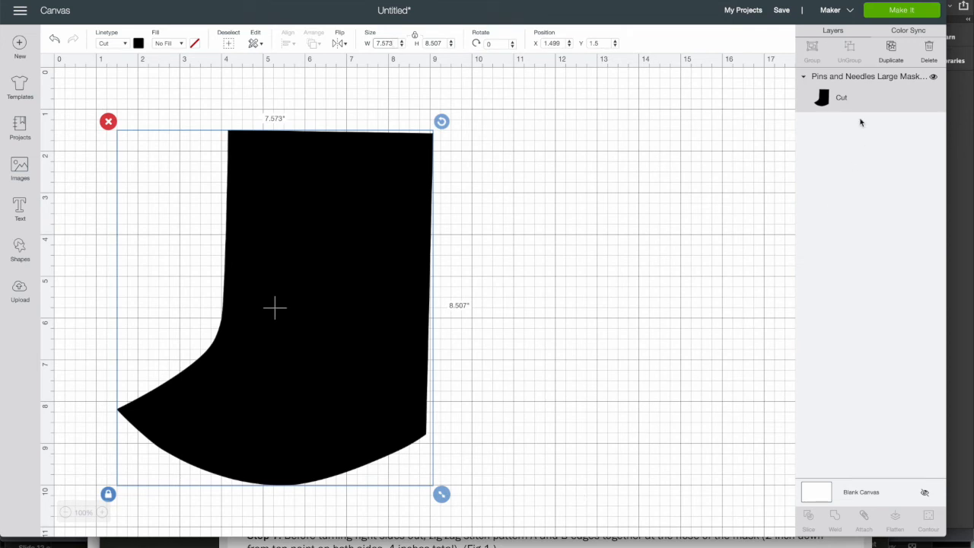
# Save the Cricut Design Space project as Pins and Needles Face Mask A
pyautogui.click(782, 10)
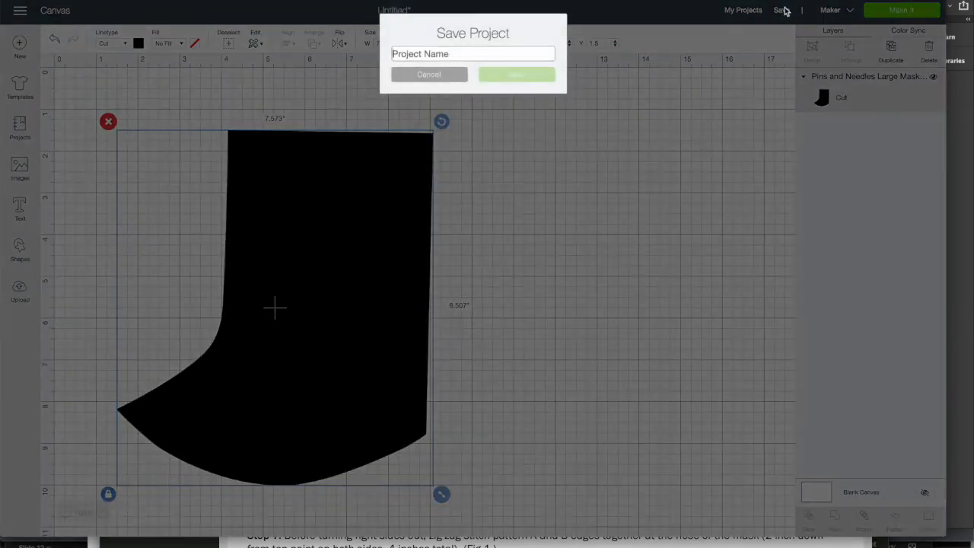
pyautogui.write('Pins and Needles')
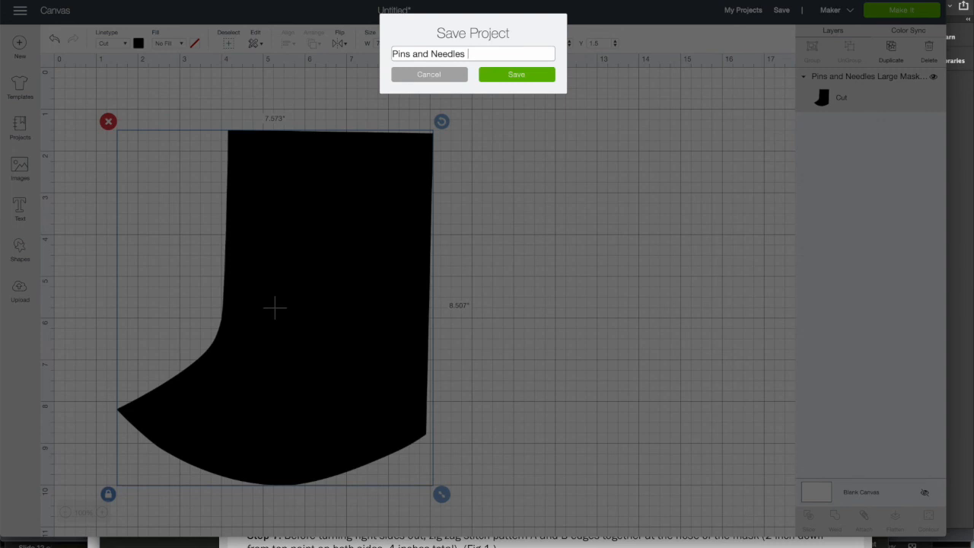
pyautogui.write('Face Mask A')
pyautogui.click(523, 76)
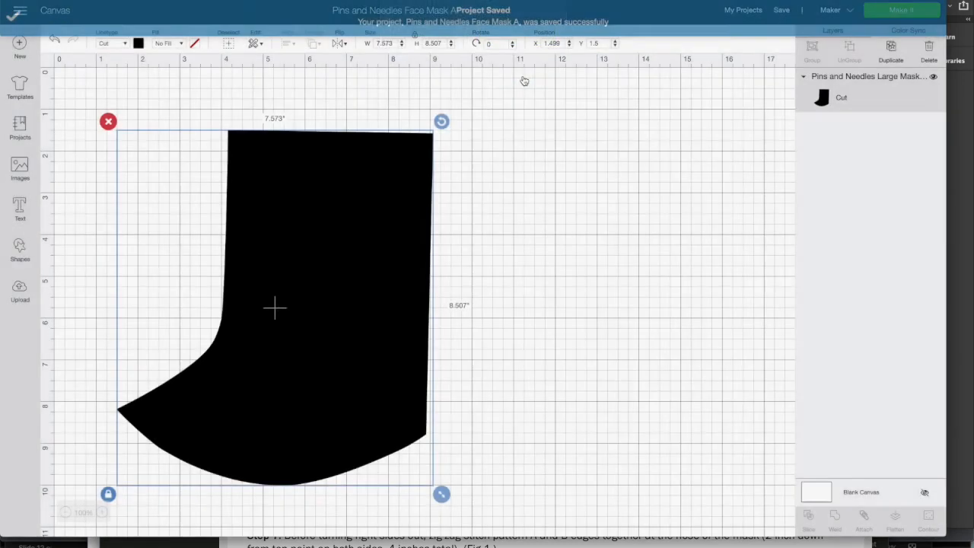